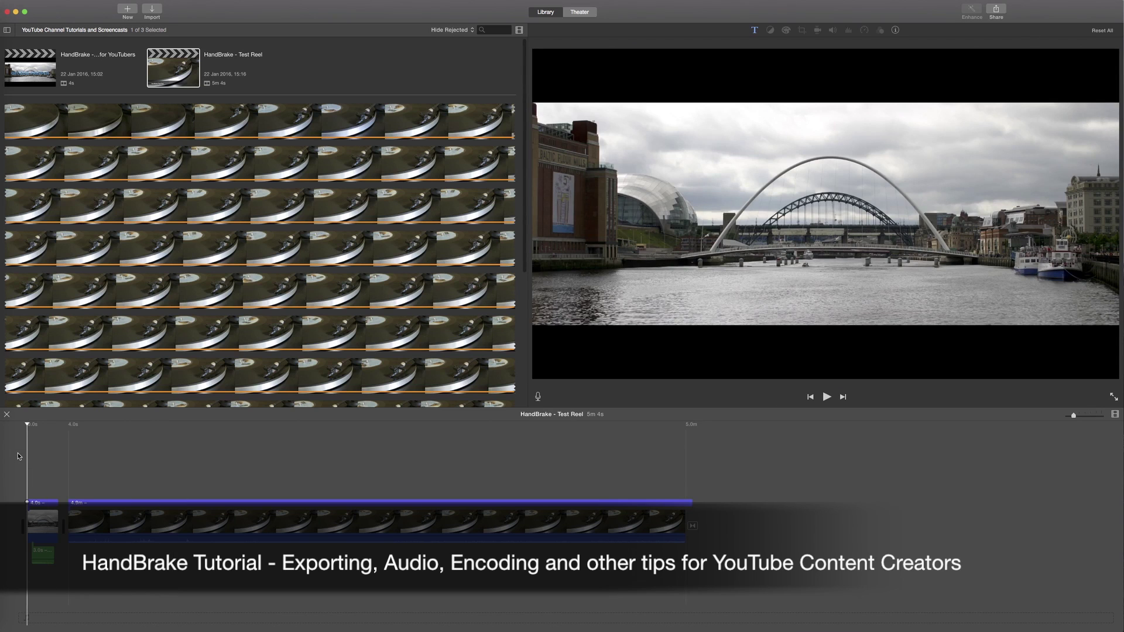
Step: Start a File export of the iMovie project tagged 'HandBrake Test Reel'
click(996, 9)
click(1031, 108)
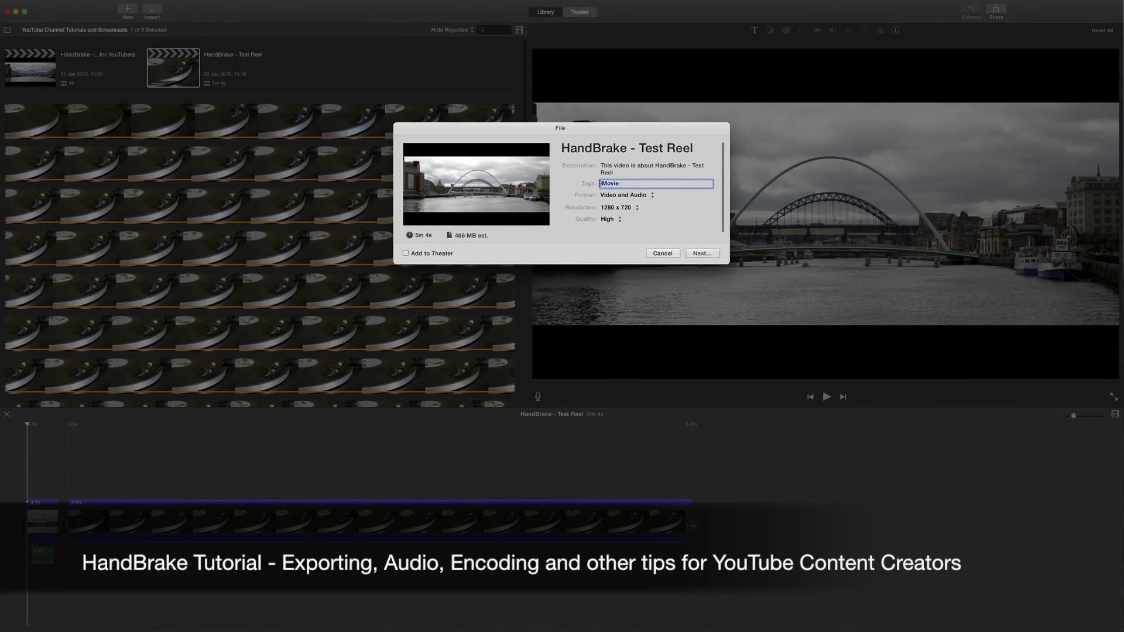
text(HandBrake Test Reel)
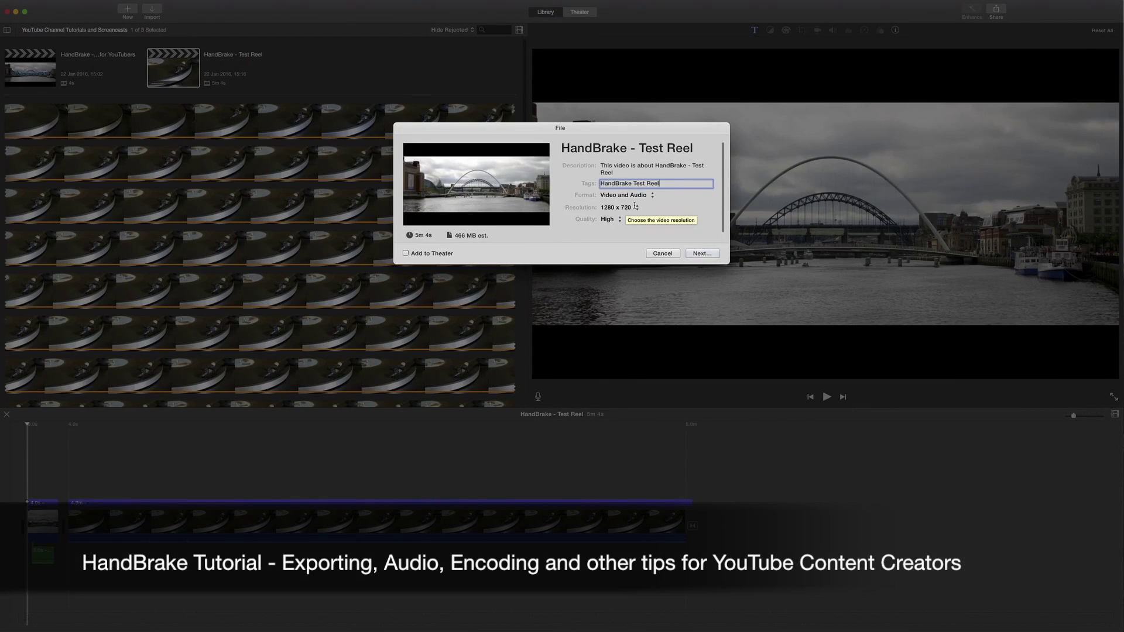
Step: Set the export resolution to 1920 x 1080, keep quality at High, and continue
click(629, 209)
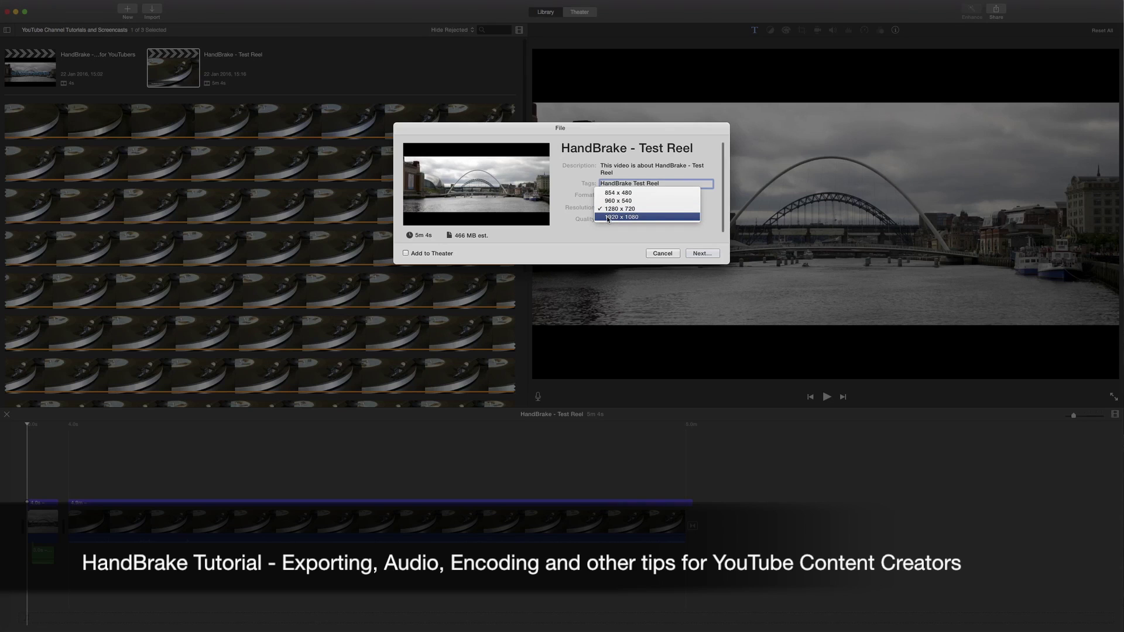
click(608, 217)
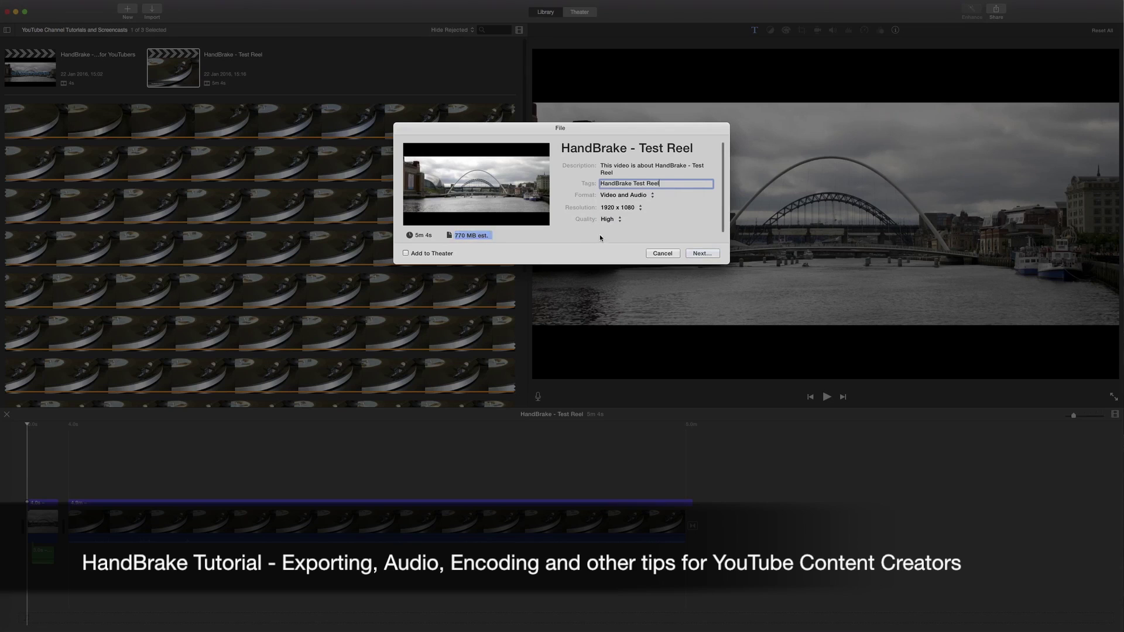
click(617, 225)
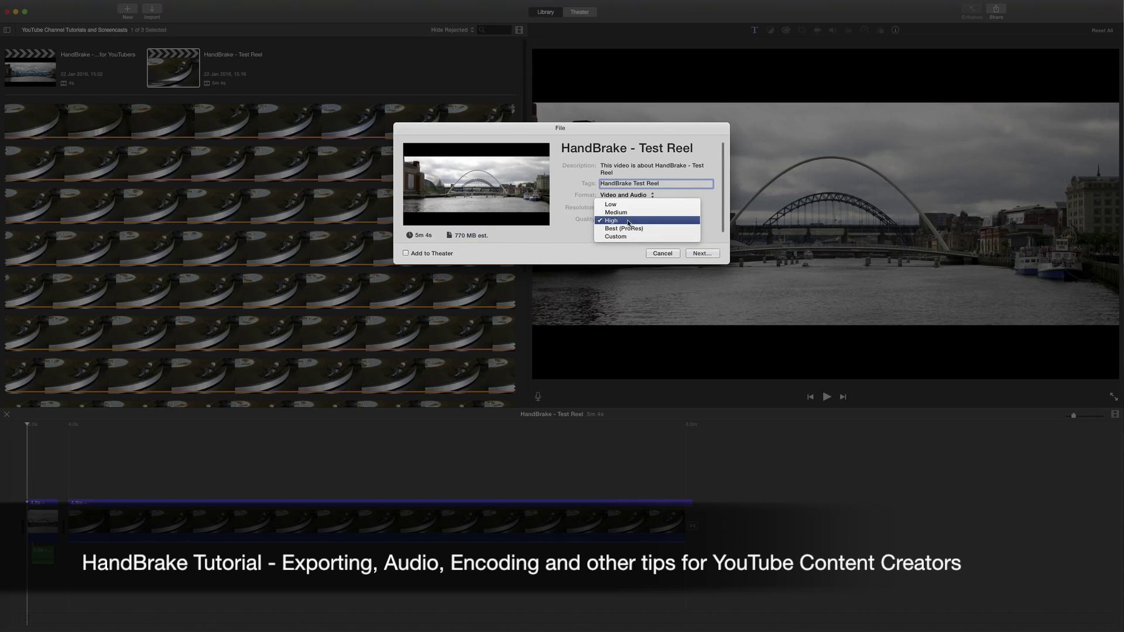
click(628, 221)
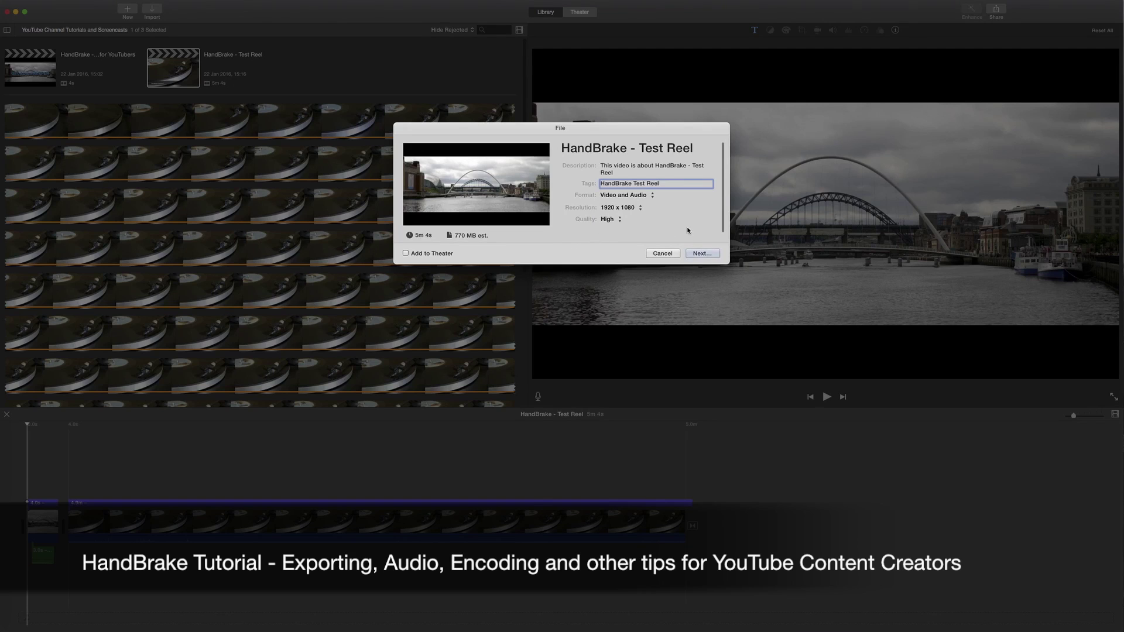
click(702, 253)
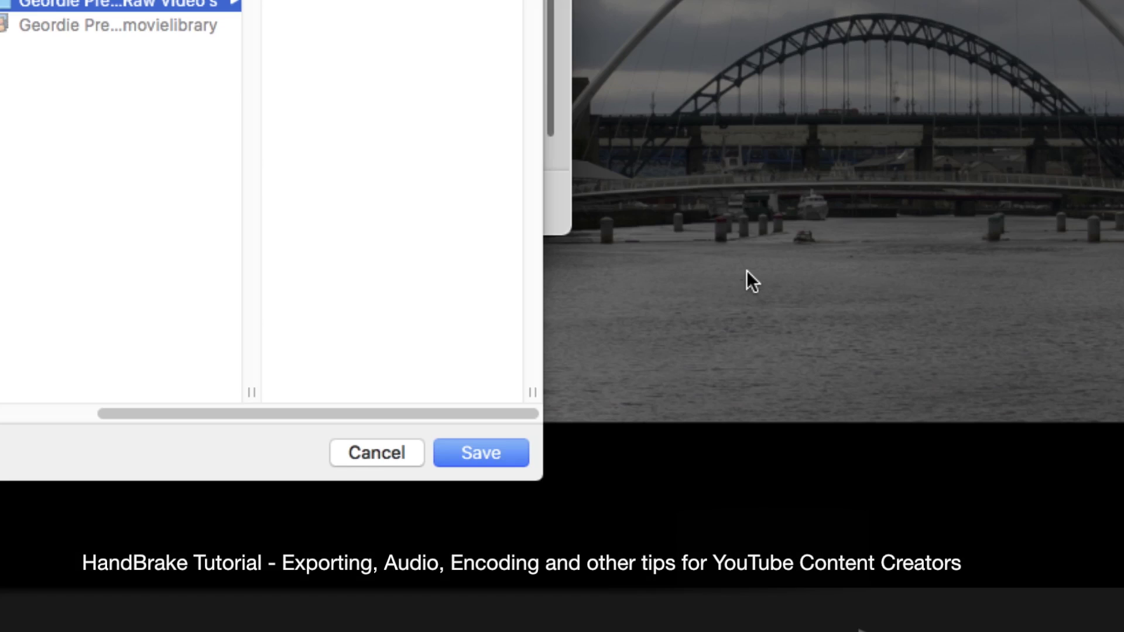
Step: Save the export as 'HandBrake - Test Reel.mp4' in the Geordie Prepper Raw Video's folder
key(Return)
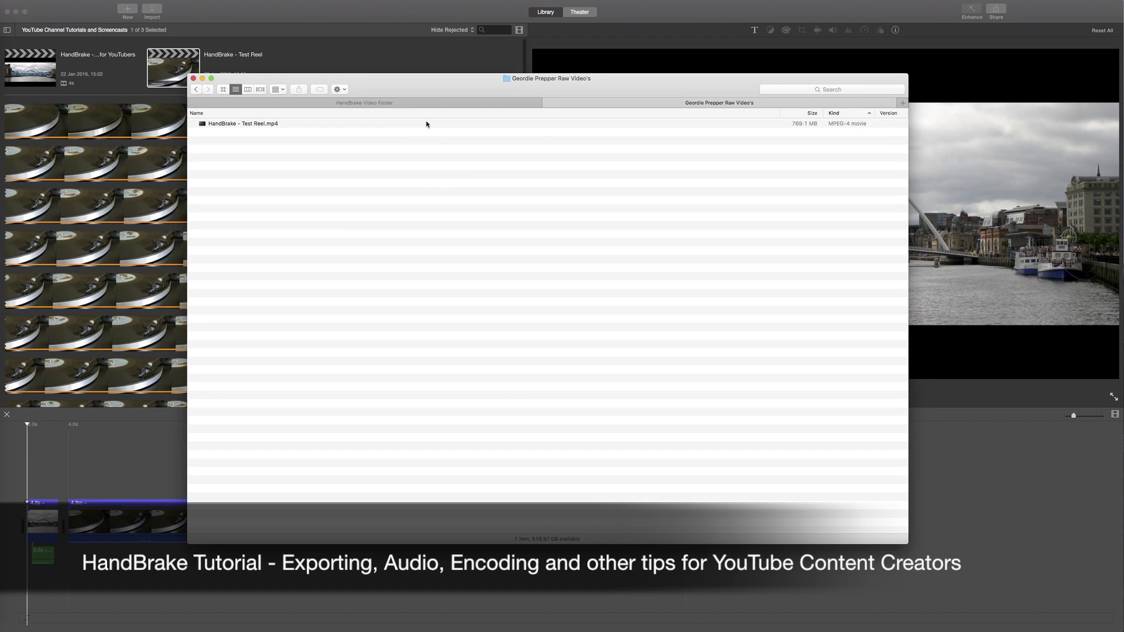
click(425, 124)
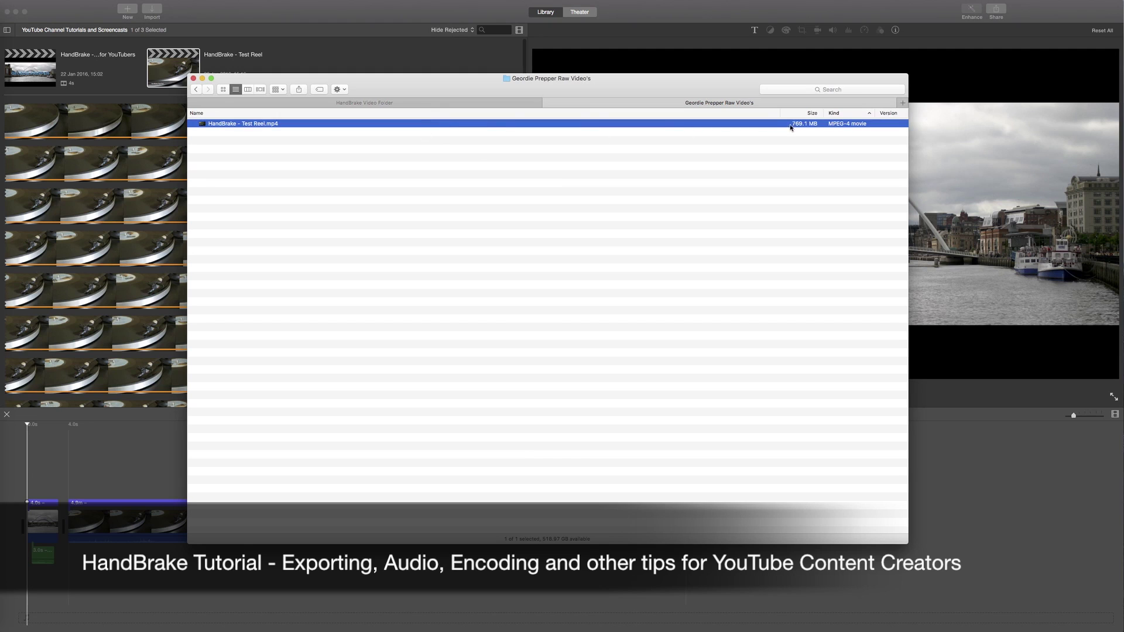
click(480, 188)
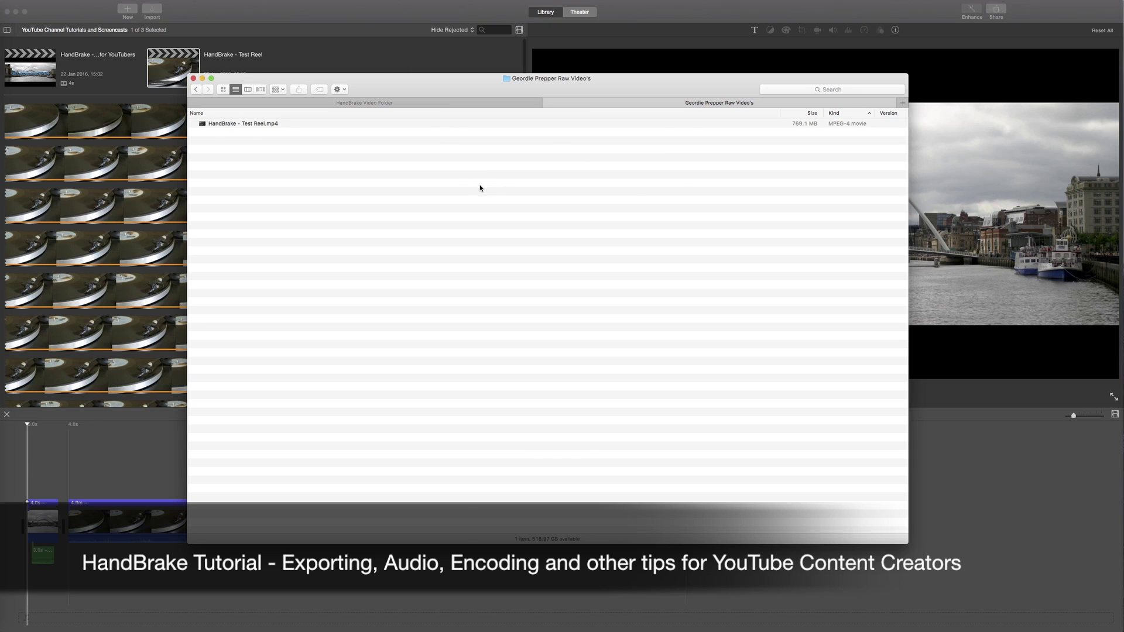
click(420, 101)
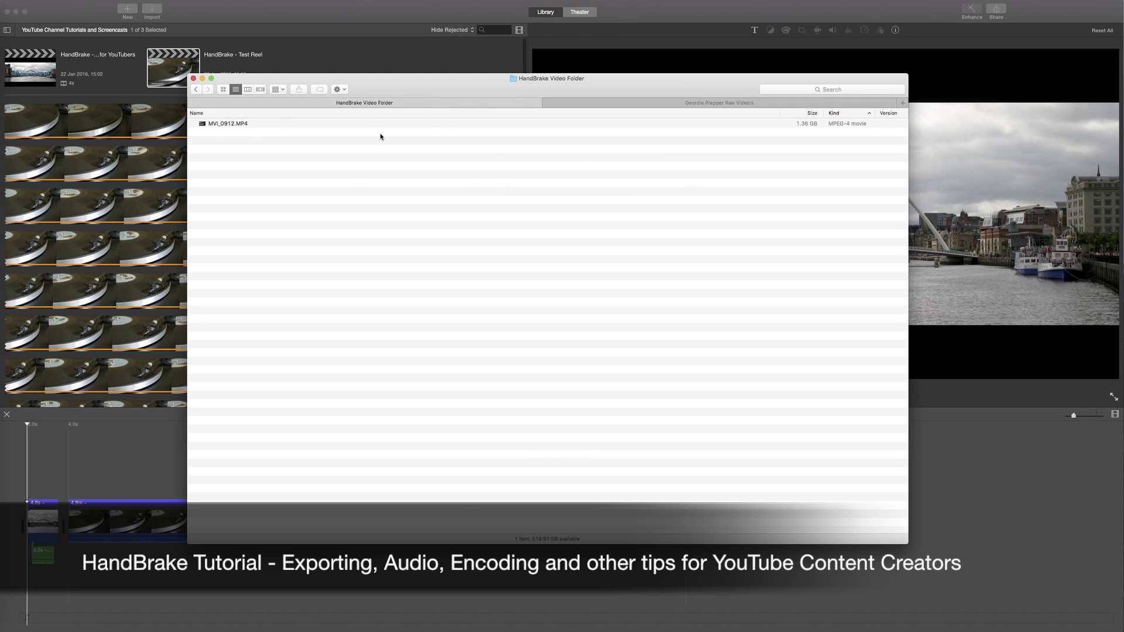
click(494, 124)
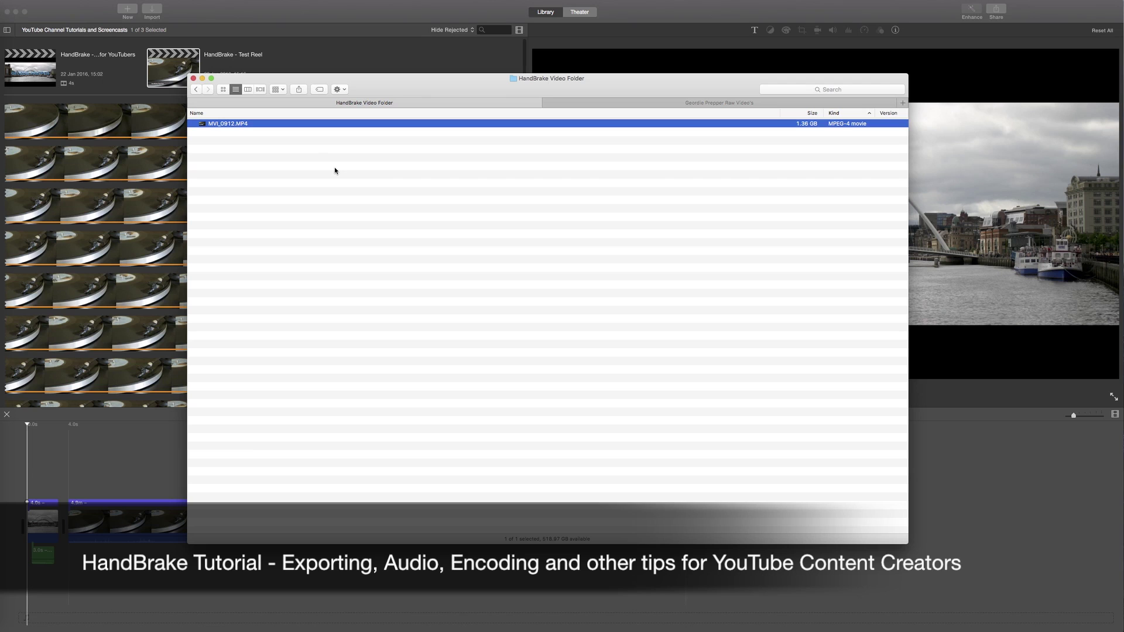
click(615, 103)
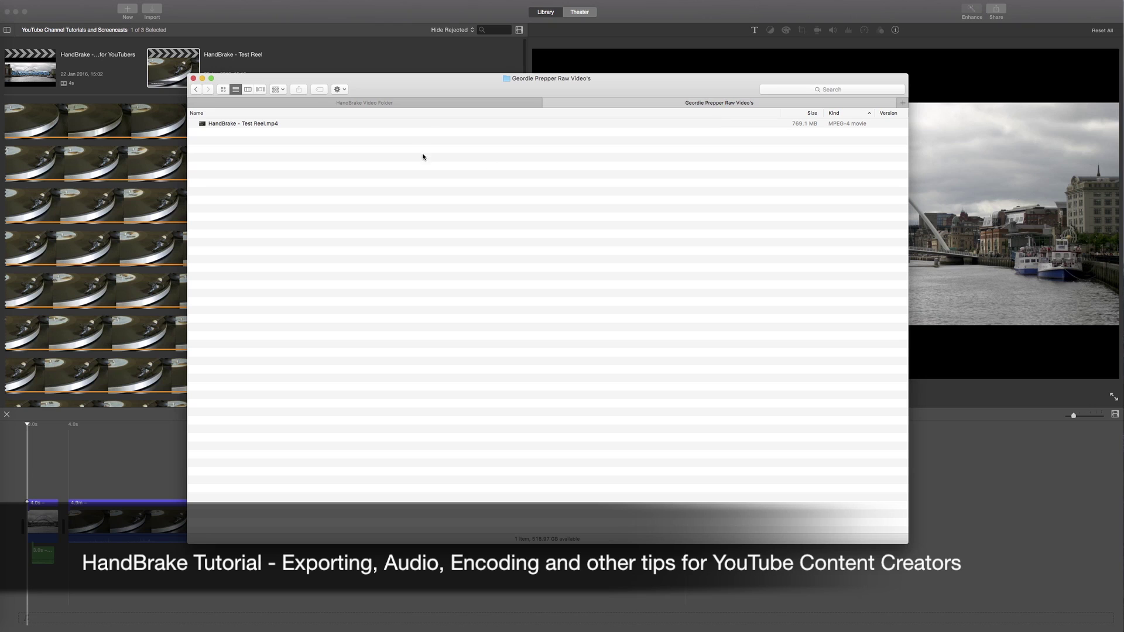
click(415, 105)
click(273, 145)
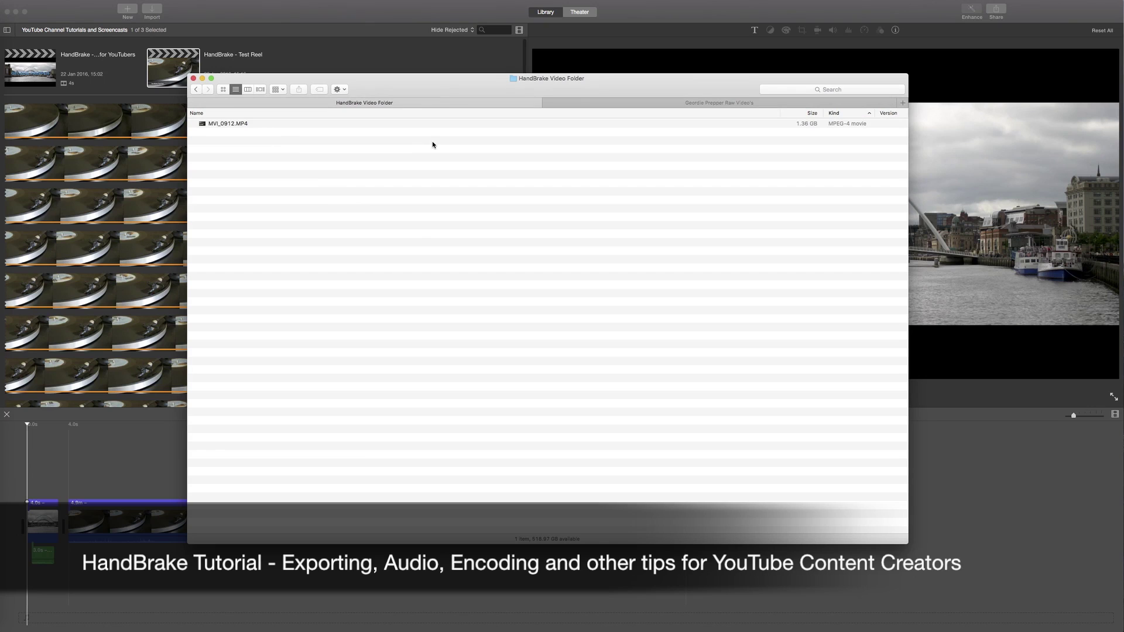
click(638, 103)
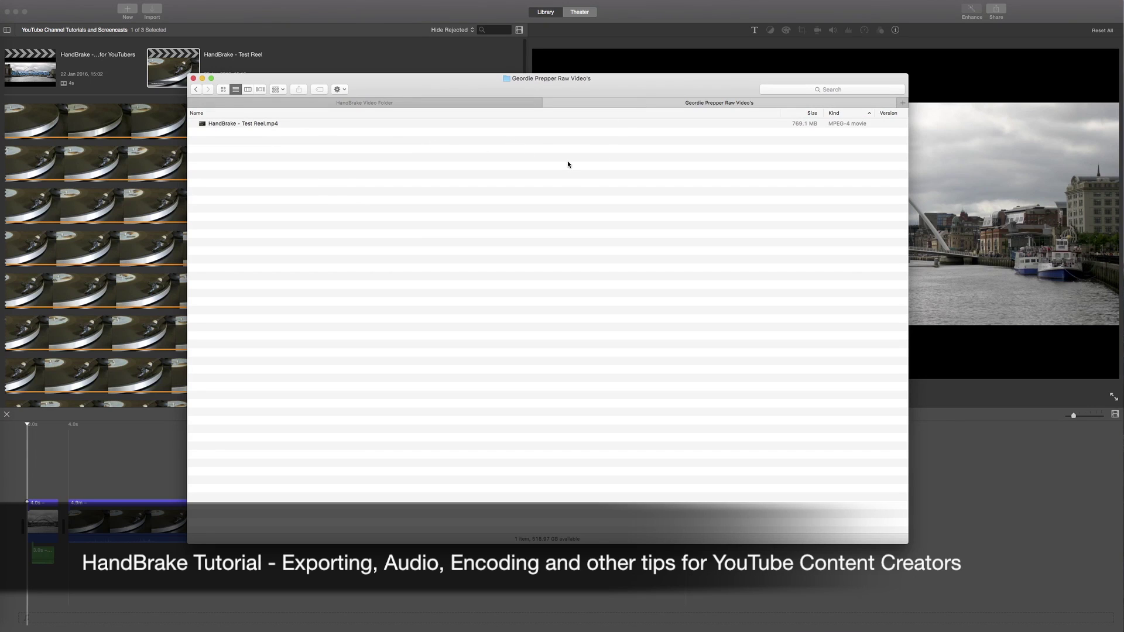
click(537, 124)
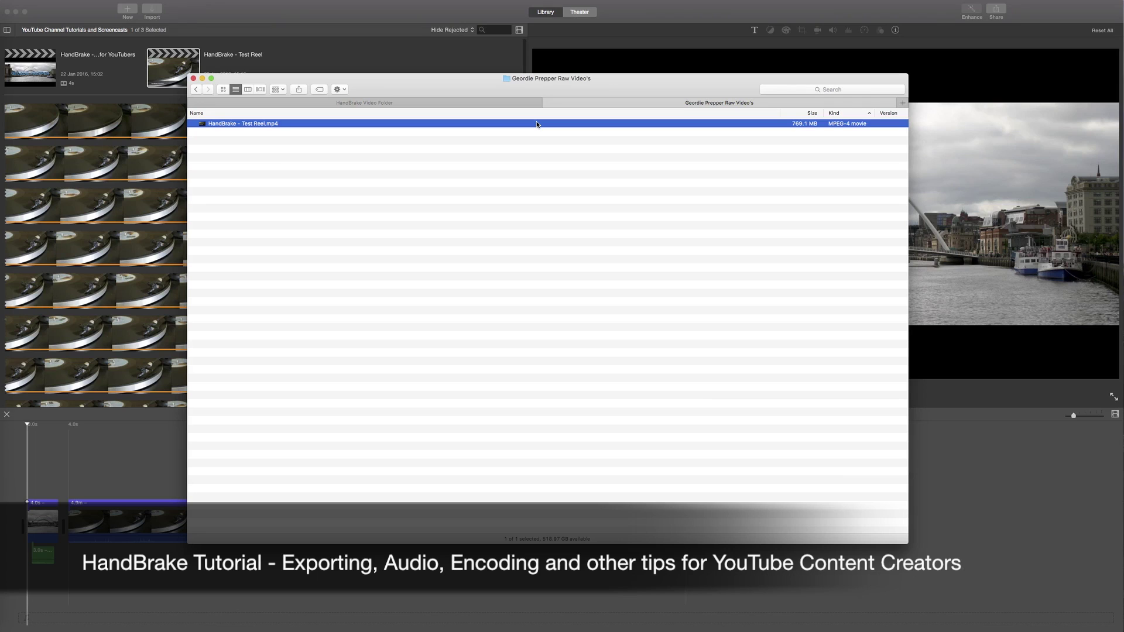
click(476, 181)
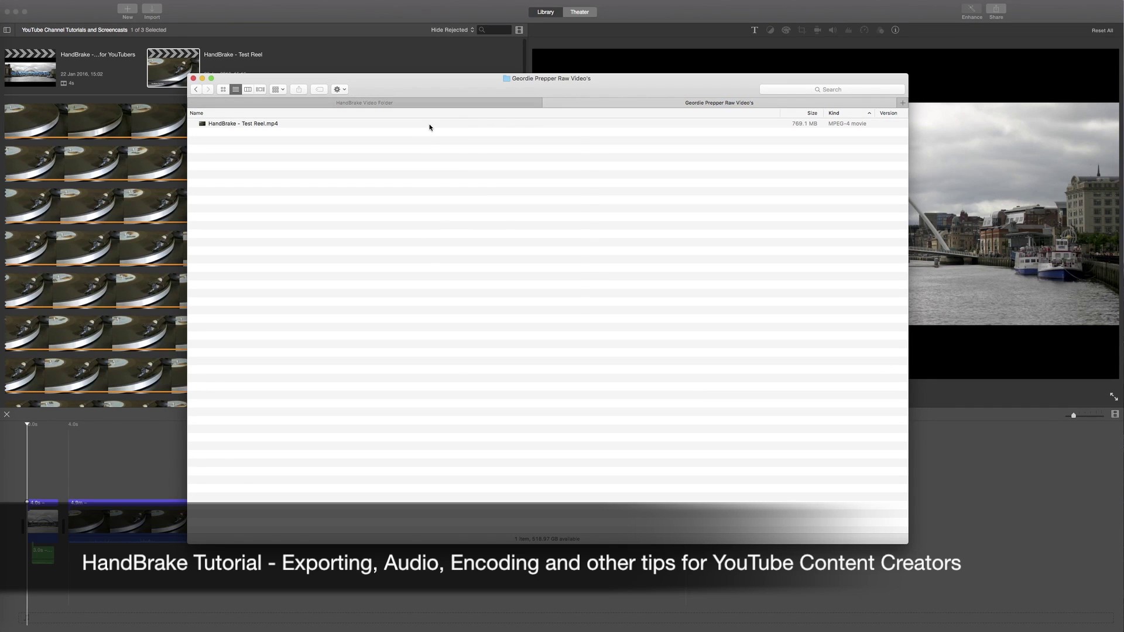
right_click(431, 124)
Step: Open 'HandBrake - Test Reel.mp4' in QuickTime Player and show its movie inspector
mouse_move(537, 136)
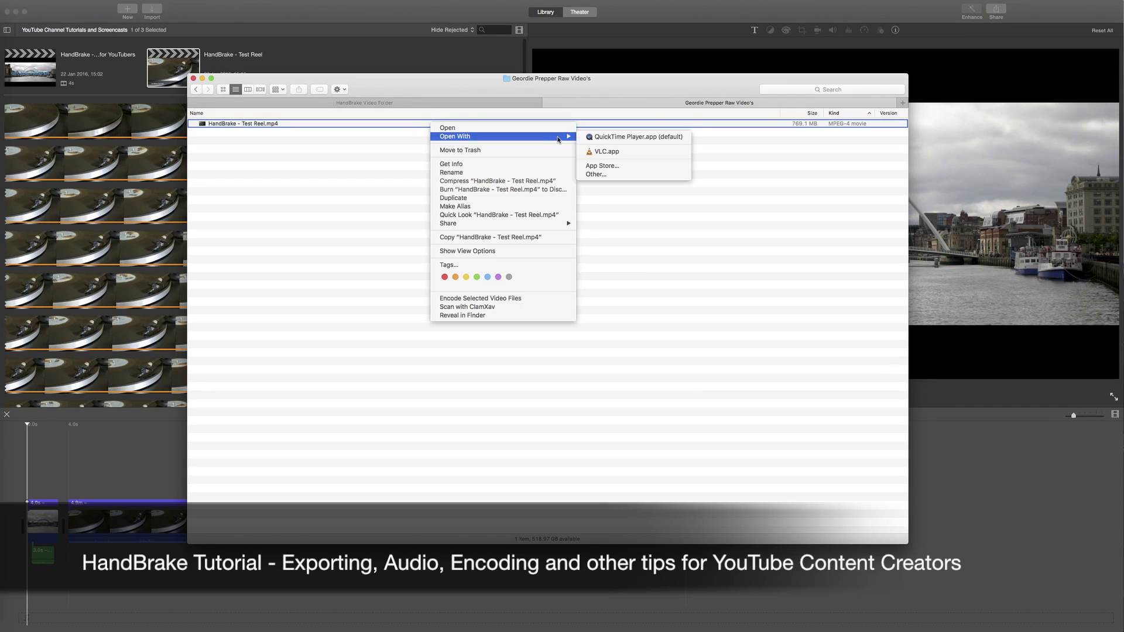
click(622, 137)
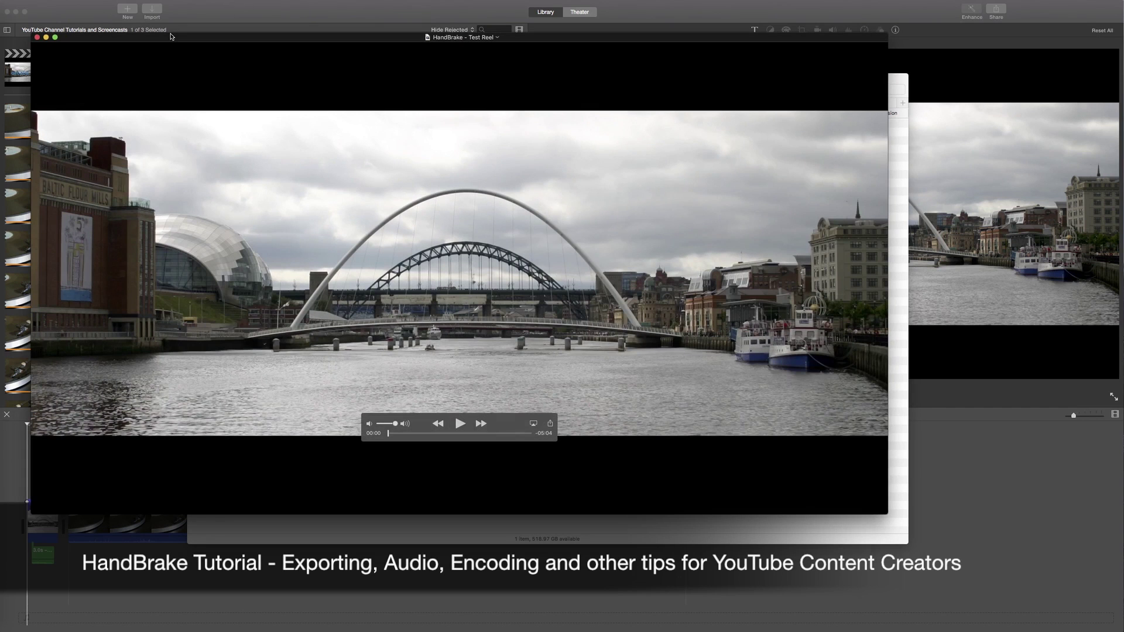
click(156, 0)
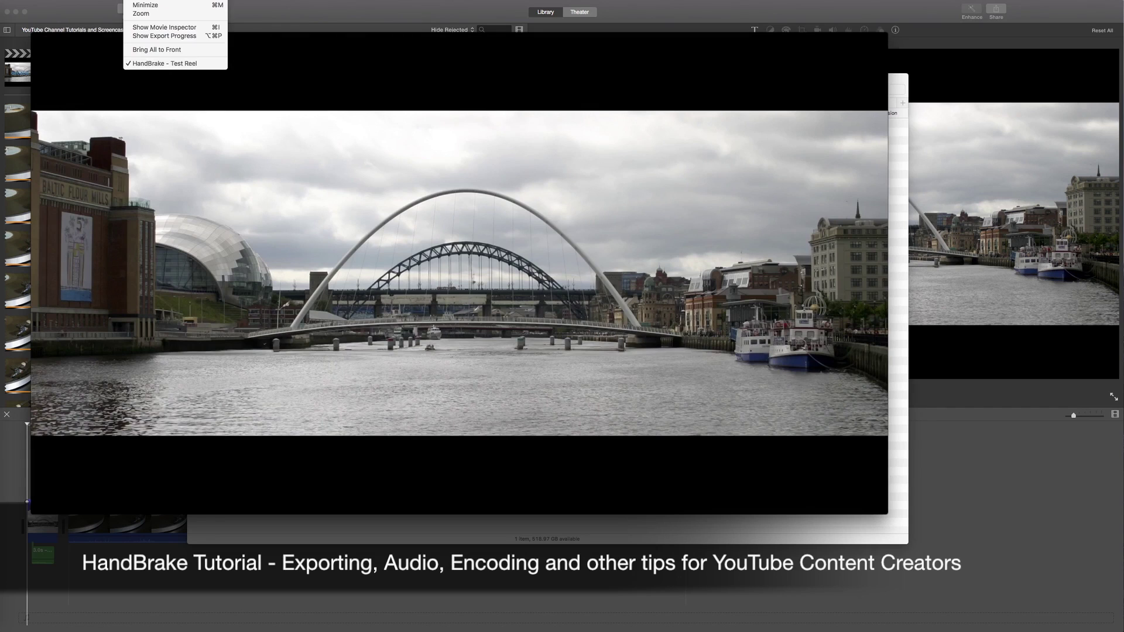
click(164, 27)
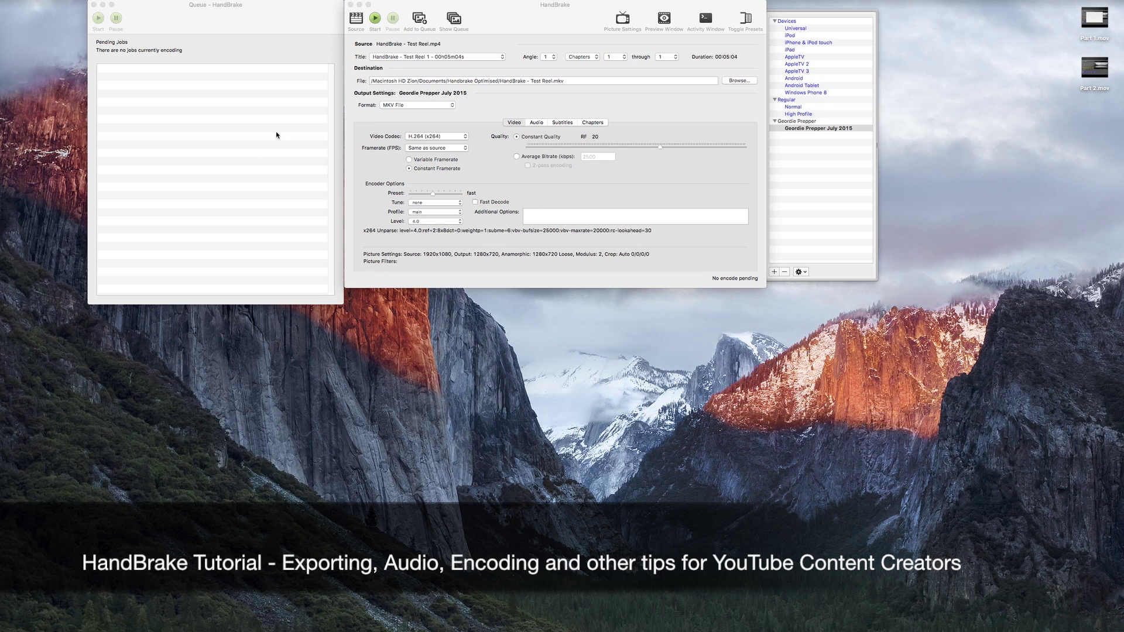
Step: Close the queue, apply the Geordie Prepper July 2015 preset, and bring up the source picker
click(93, 5)
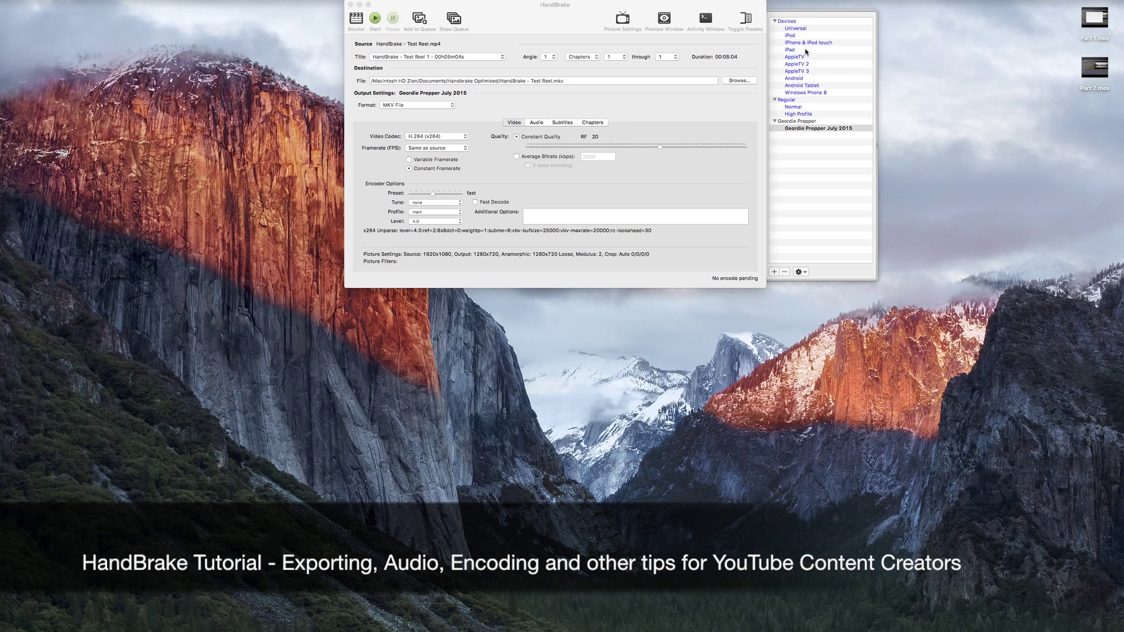
click(809, 129)
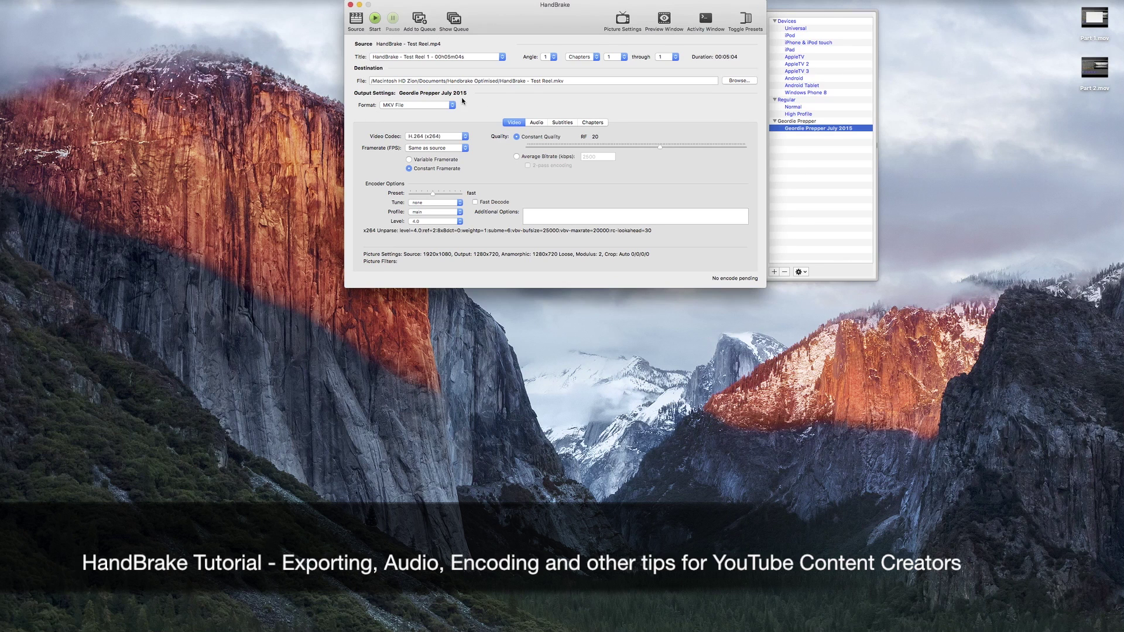
click(353, 20)
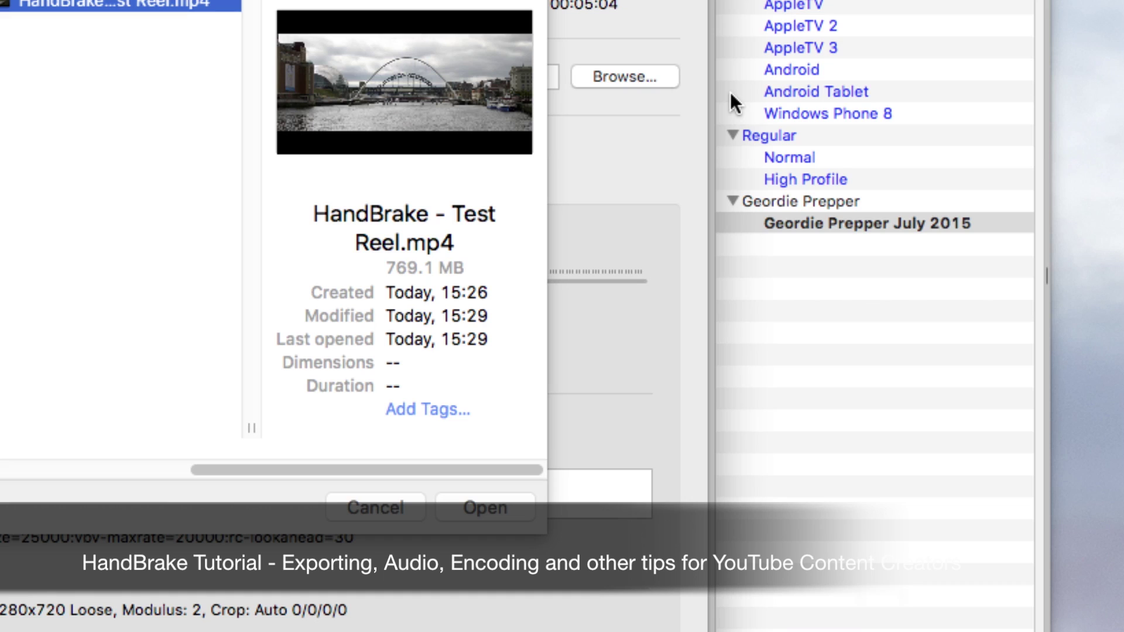
Step: Dismiss the source picker, keeping the 5:04 Test Reel MP4 as the source
key(Return)
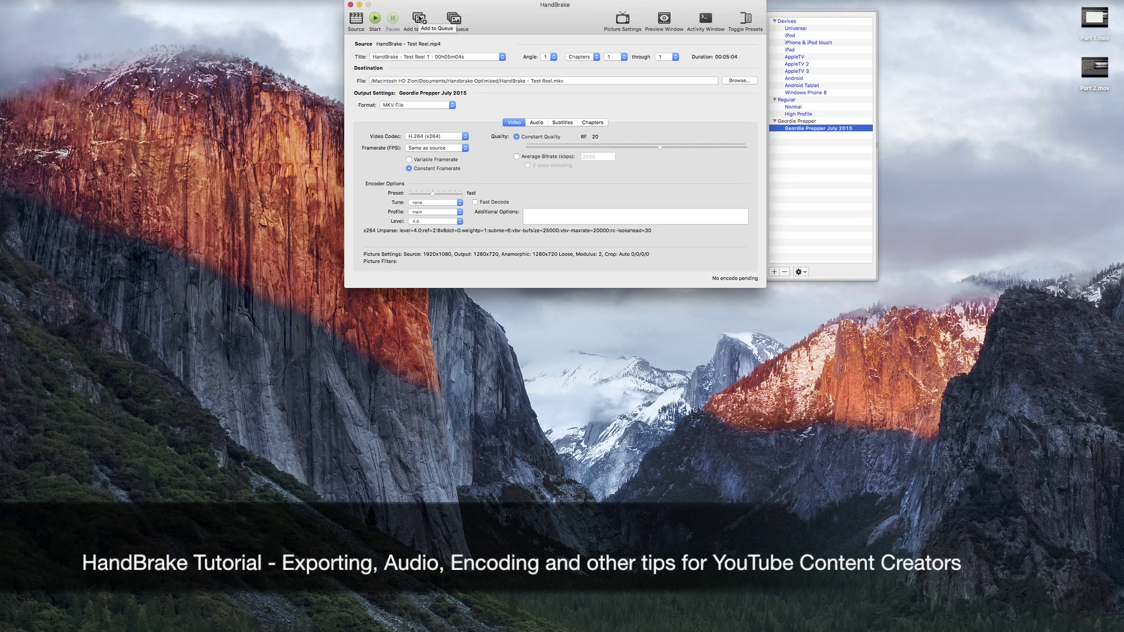
Step: Show the empty queue, return to the main window, and open Picture Settings
click(457, 21)
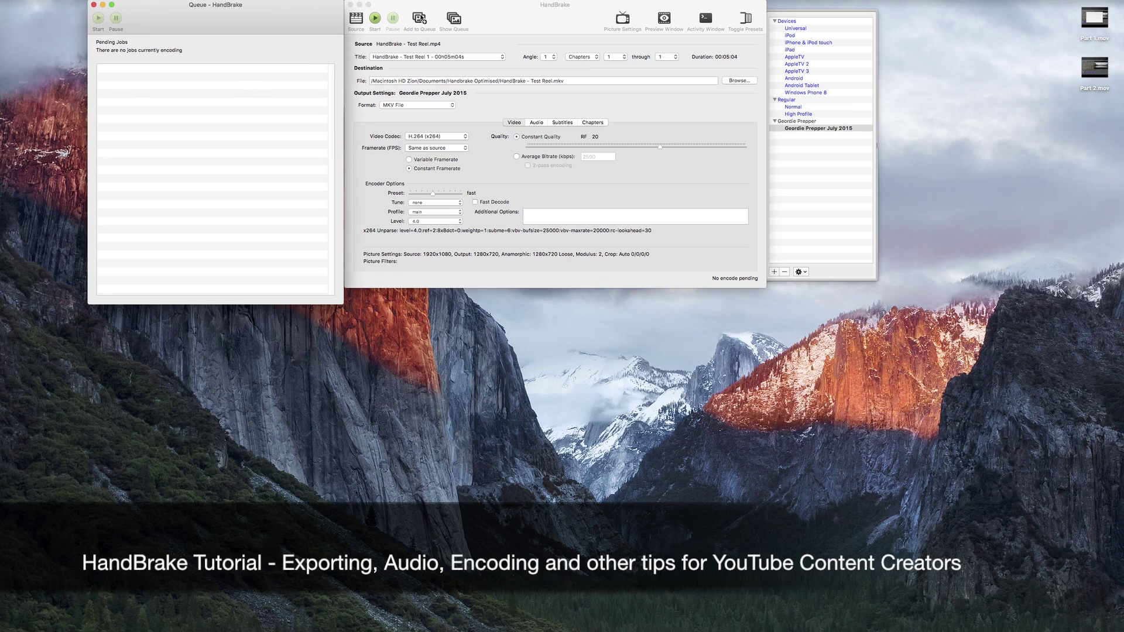
click(427, 27)
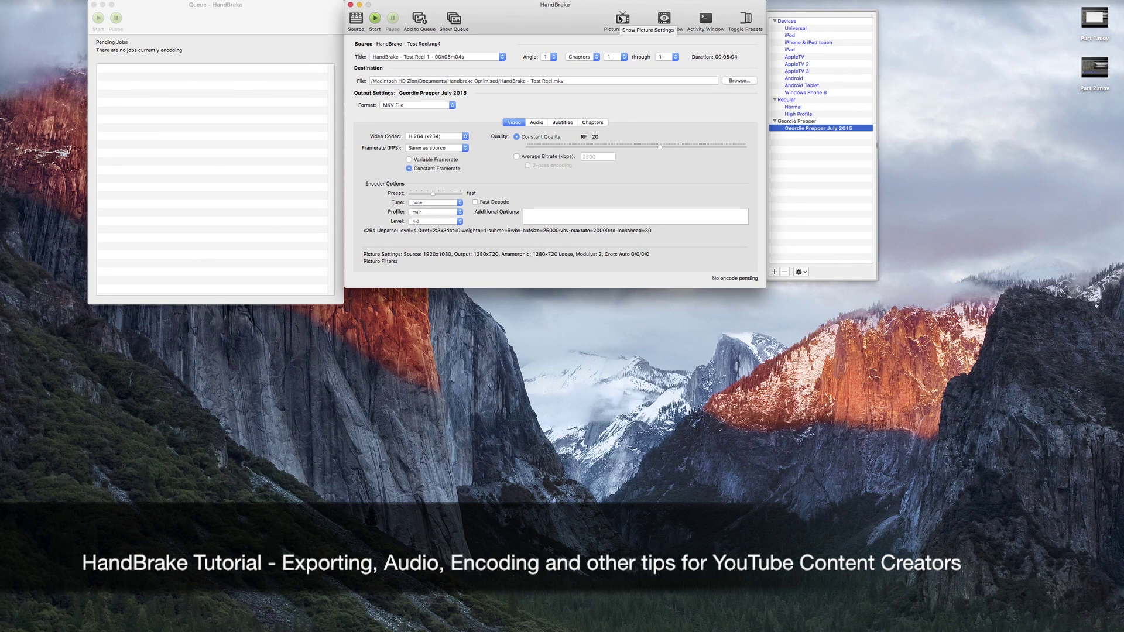
click(620, 19)
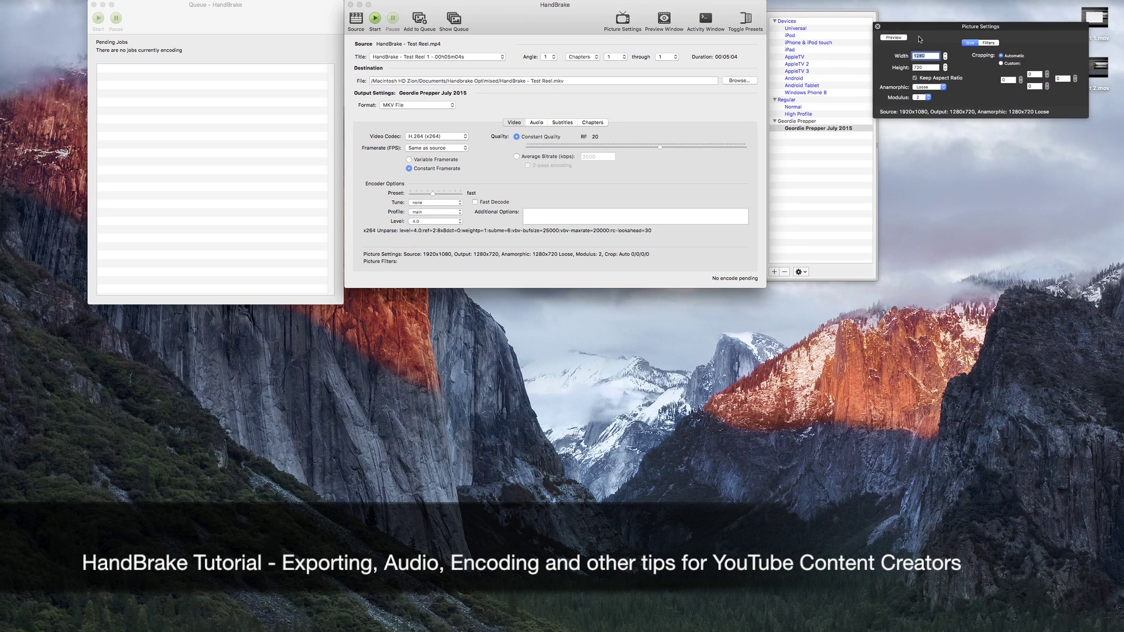
Step: Set the output width to 1920 in Picture Settings
drag(914, 29, 920, 6)
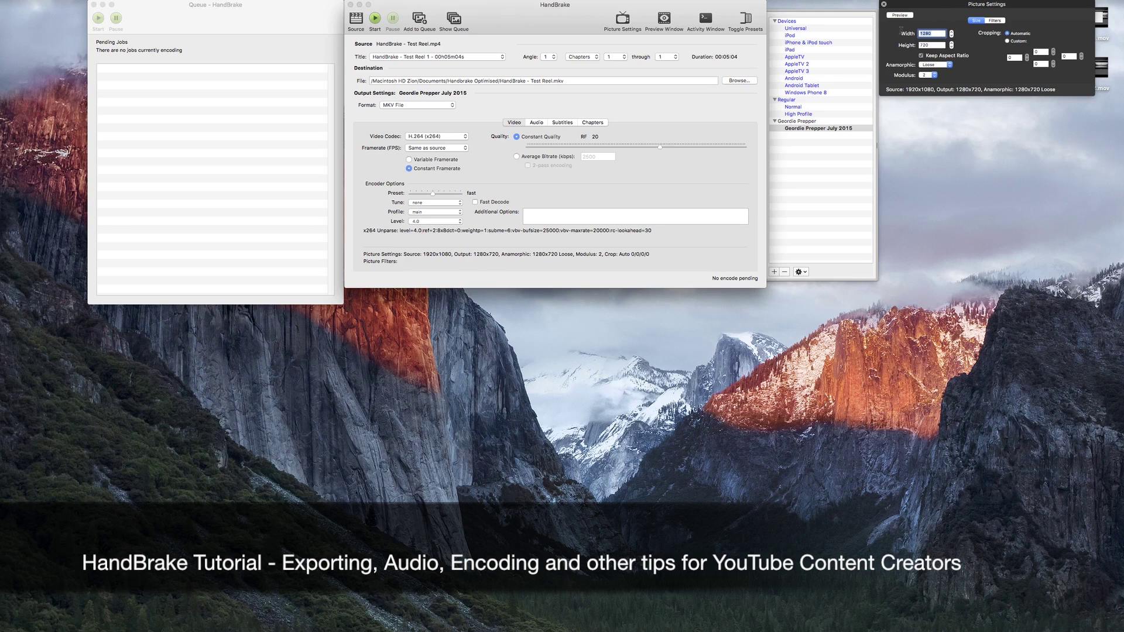
text(19)
key(Tab)
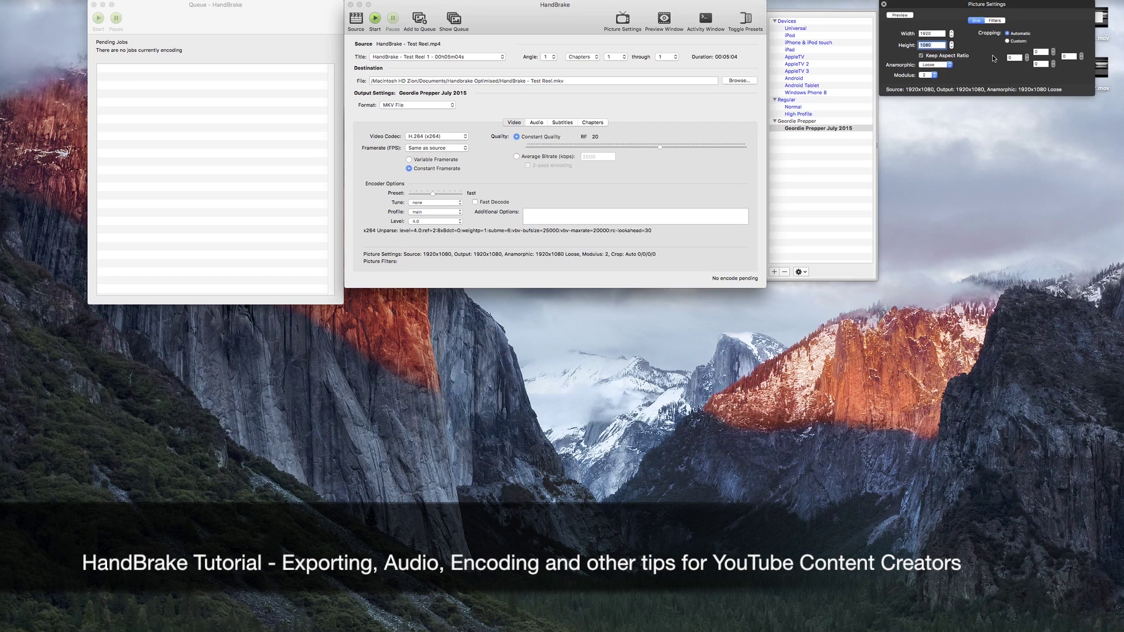
Step: Try a custom left crop of 50 pixels and check the main window summary
click(1013, 57)
double_click(1009, 57)
click(1008, 41)
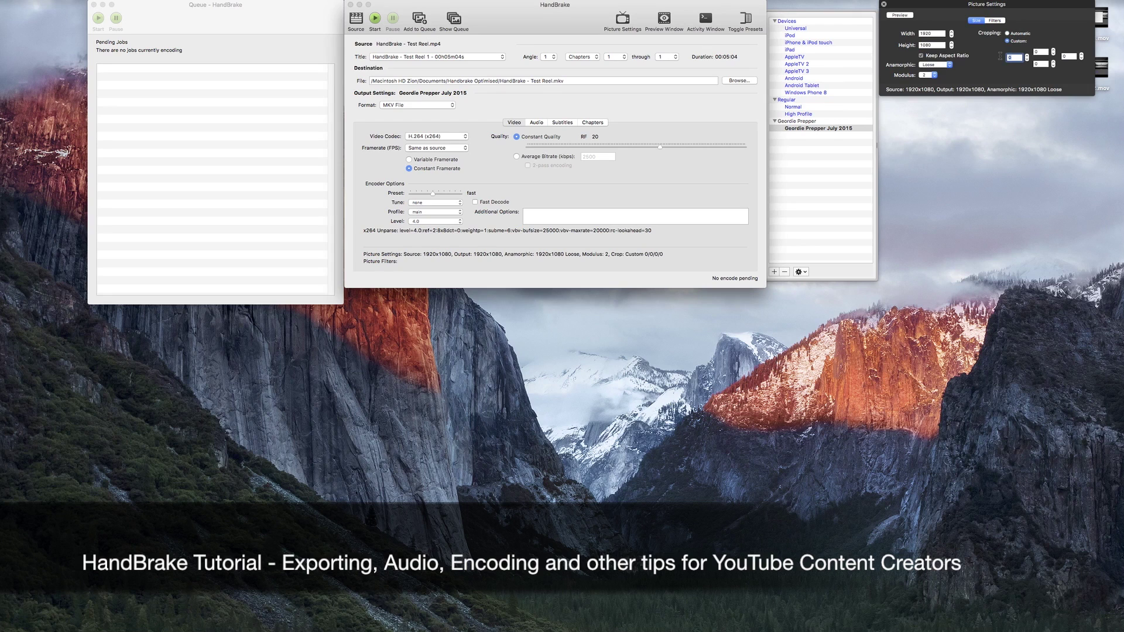
text(50)
key(Tab)
click(472, 256)
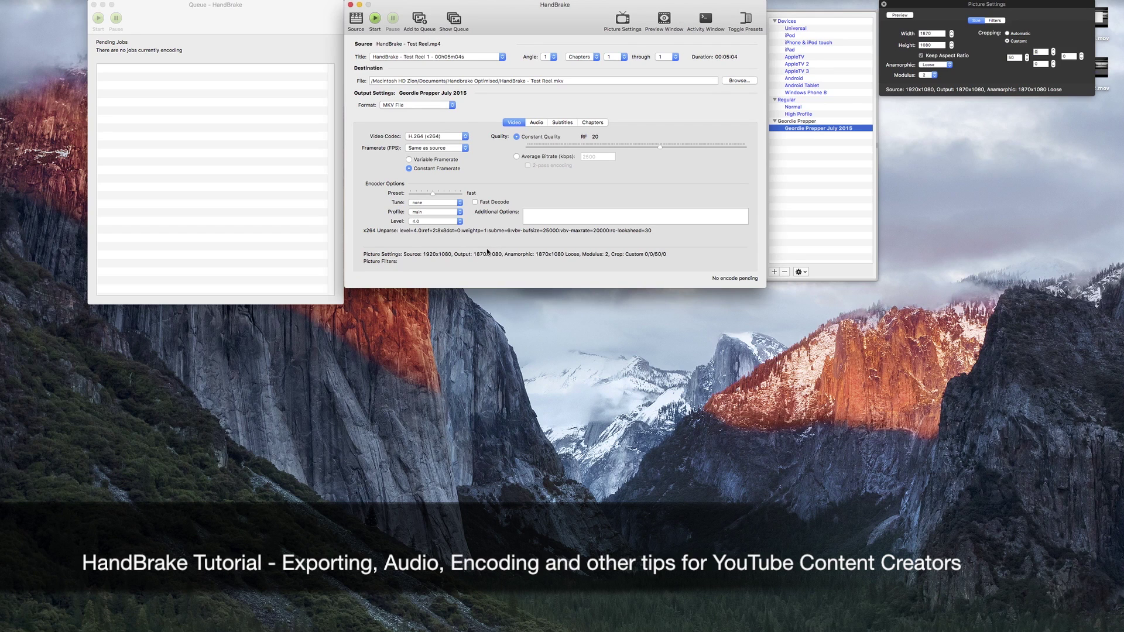
Step: Restore automatic cropping, confirm the 1920 width, and close Picture Settings
click(1015, 58)
click(1007, 34)
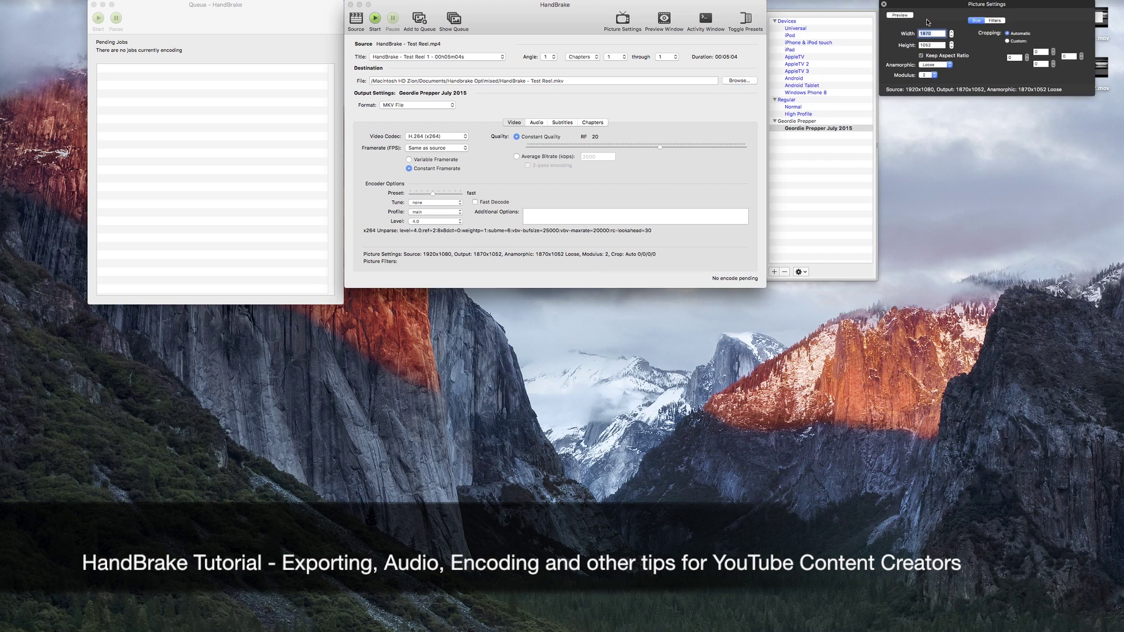
text(1920)
key(Tab)
click(884, 5)
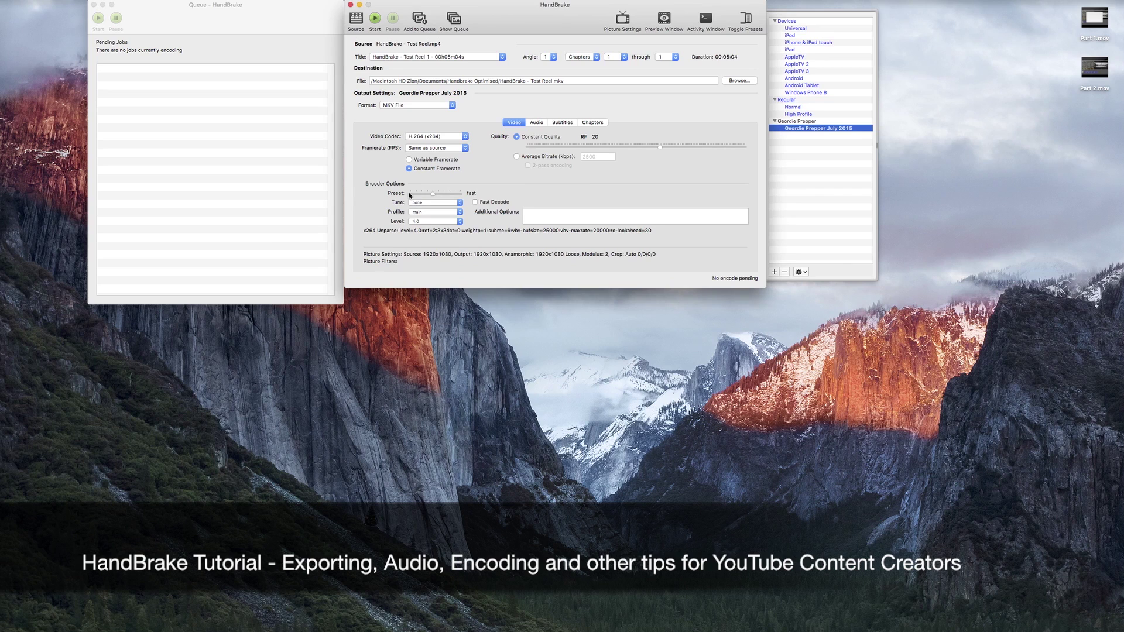
Step: Move the x264 encoder preset slider one notch from fast to medium
mouse_move(410, 195)
click(432, 194)
drag(434, 197, 439, 196)
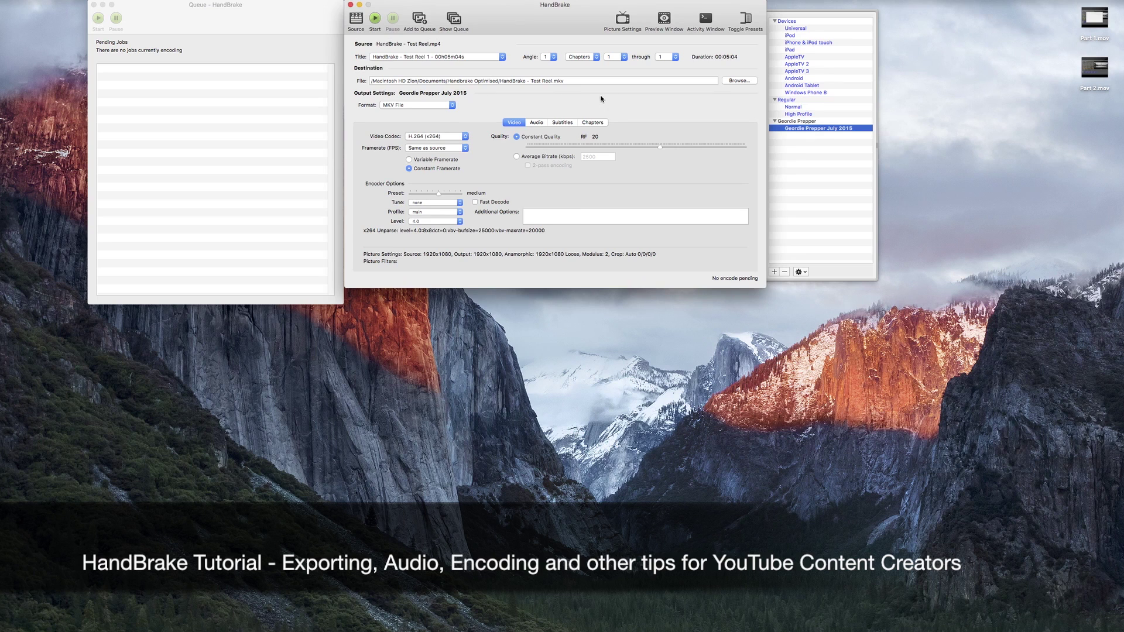
Step: On the Audio tab, set the English AAC track's sample rate to 44.1 kHz
click(530, 123)
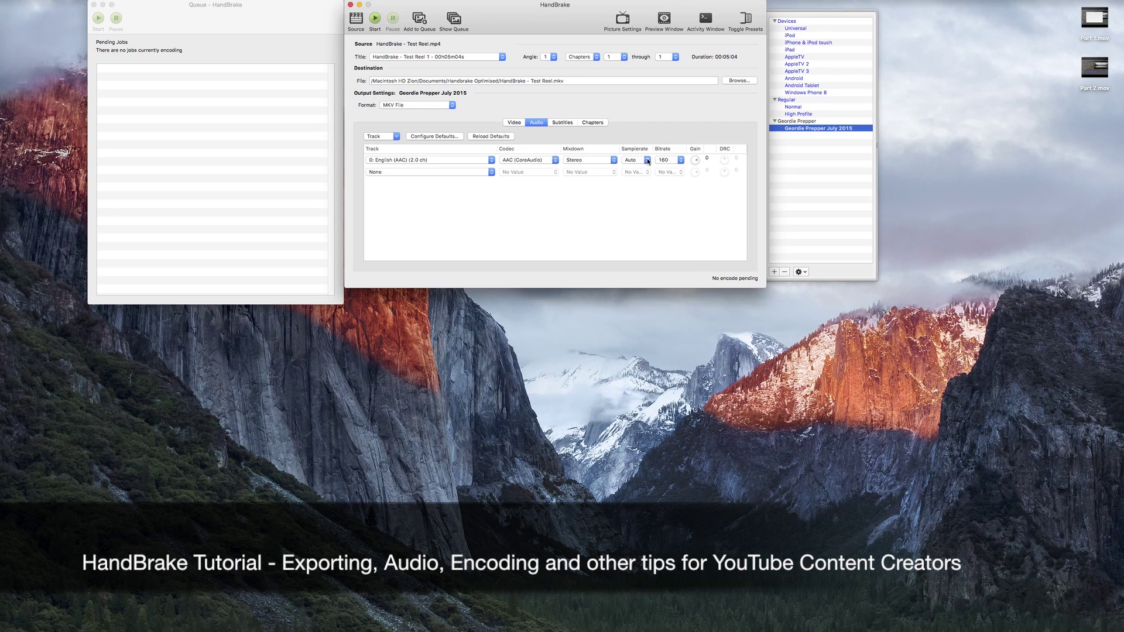
click(648, 161)
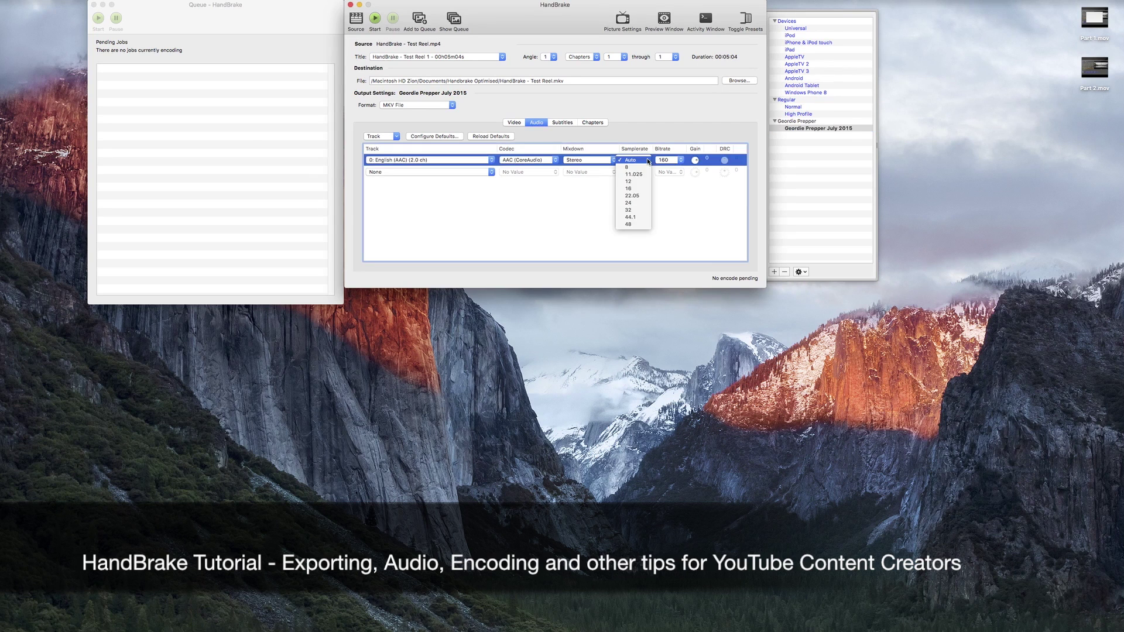
click(642, 218)
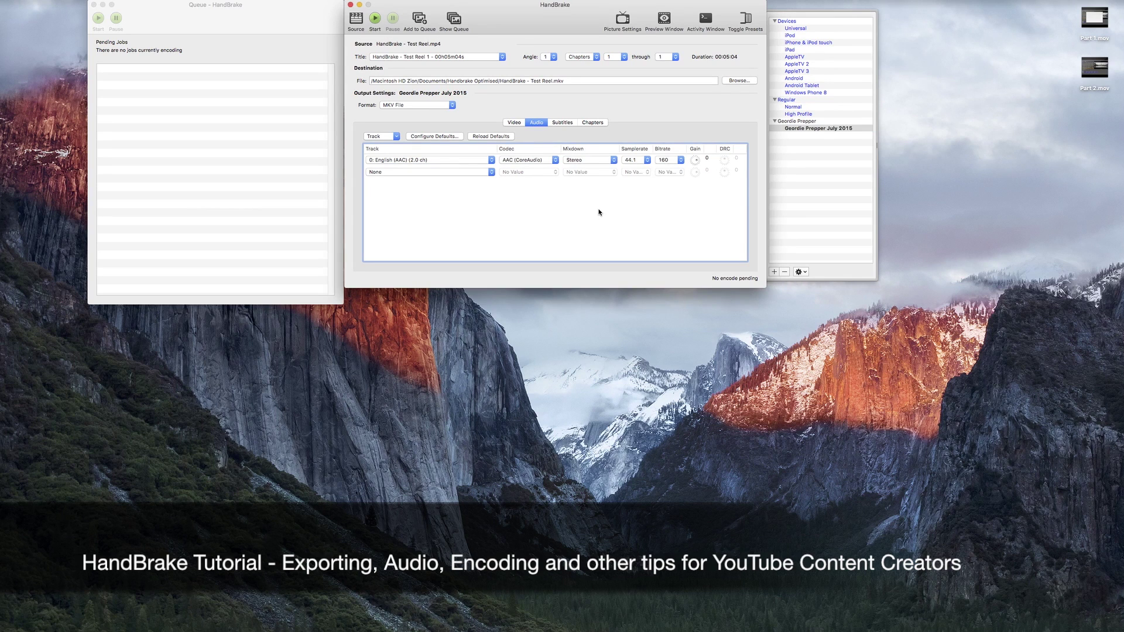
click(648, 160)
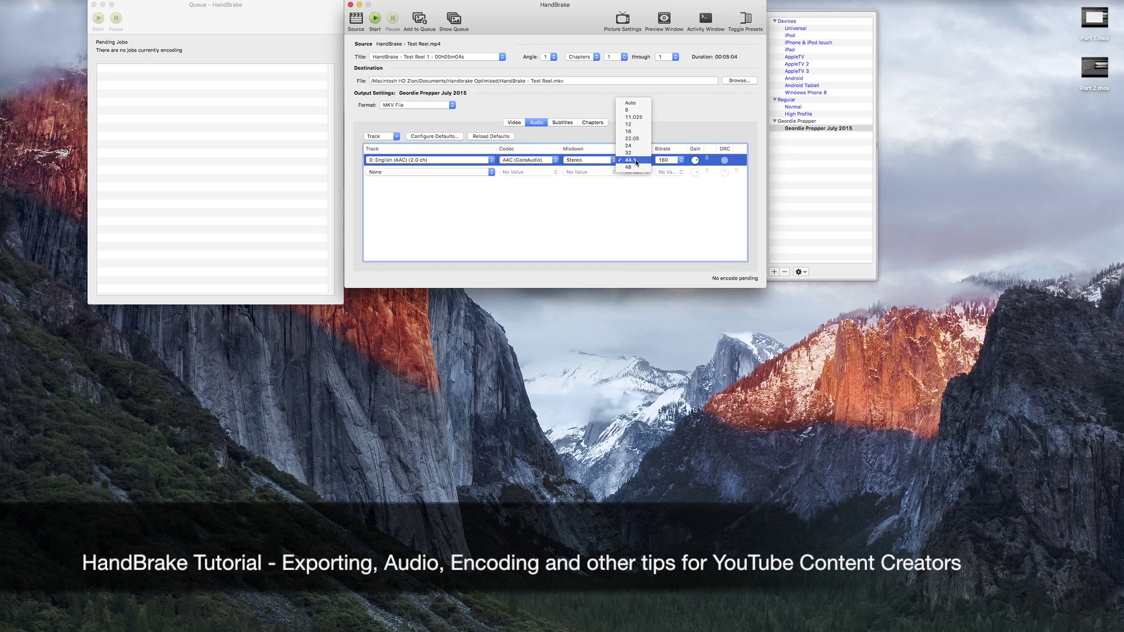
click(637, 163)
click(637, 211)
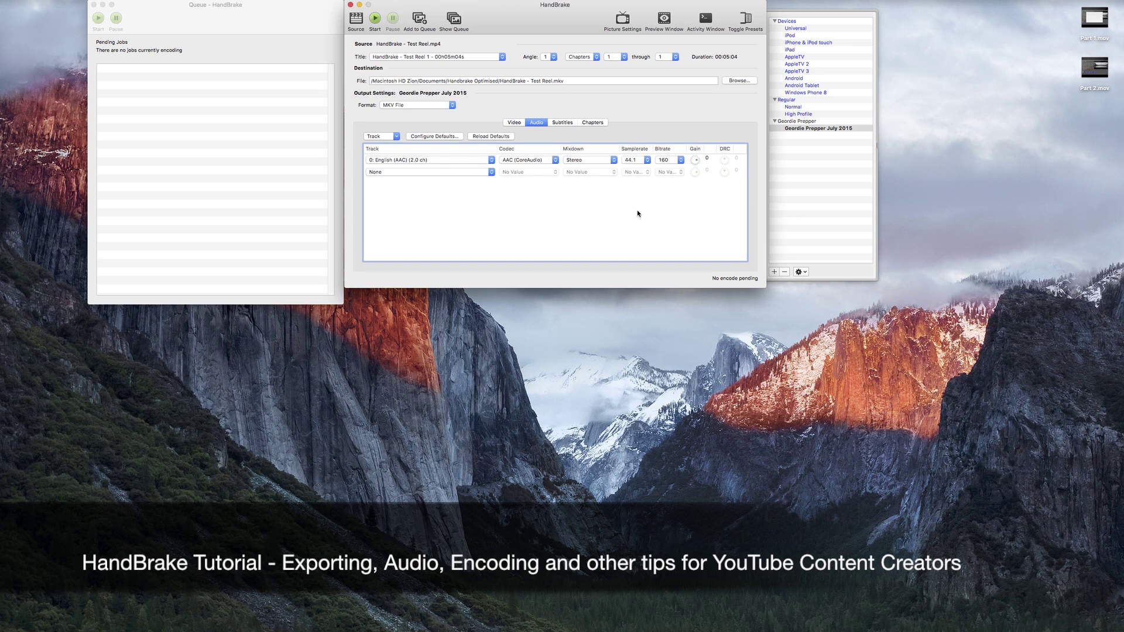
click(648, 162)
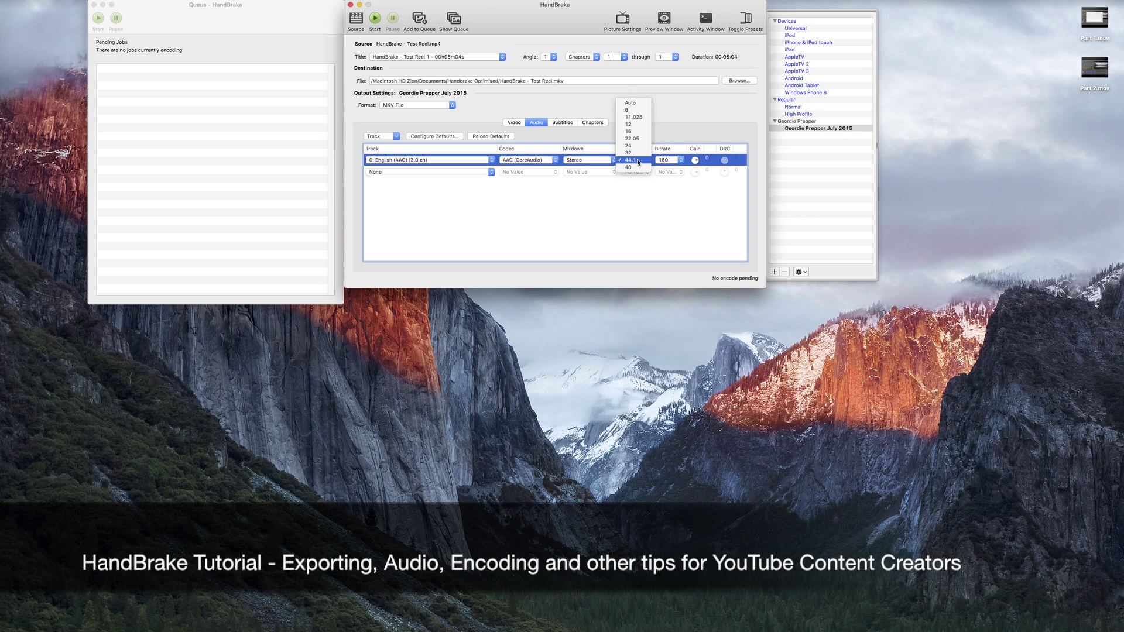
click(650, 196)
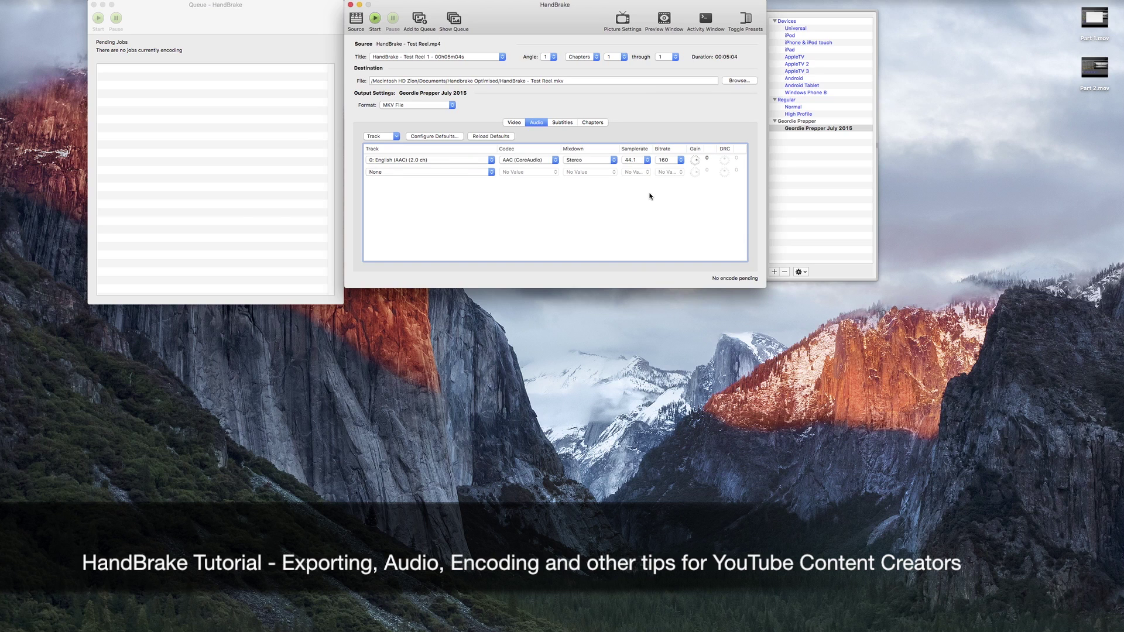
Step: Set the English AAC stereo track's bitrate to 128 kbps
click(681, 162)
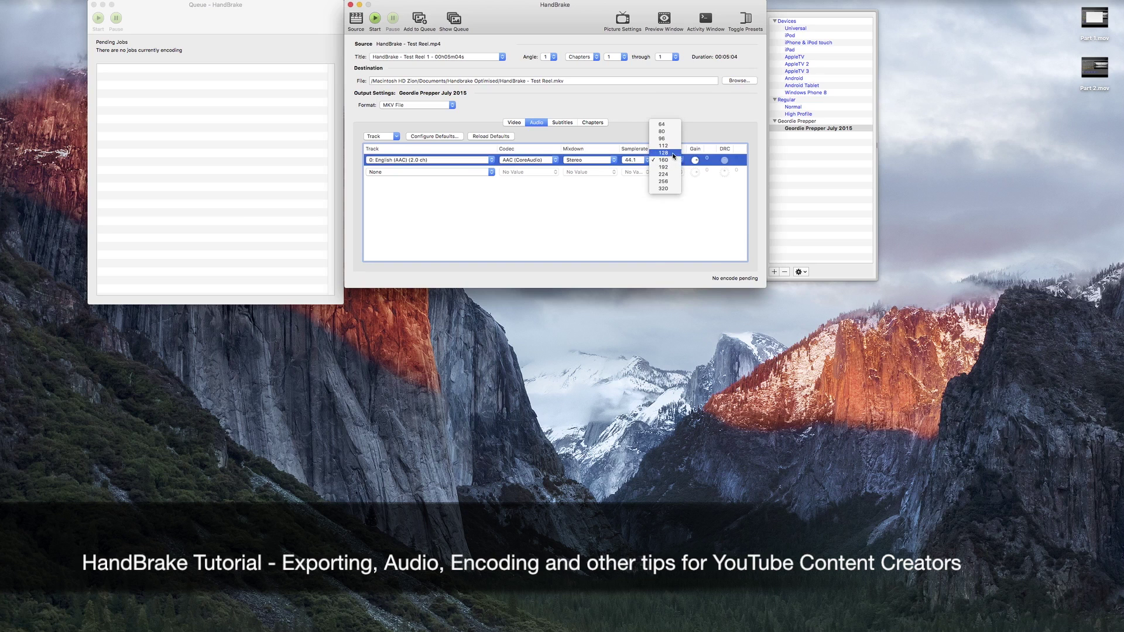
click(674, 155)
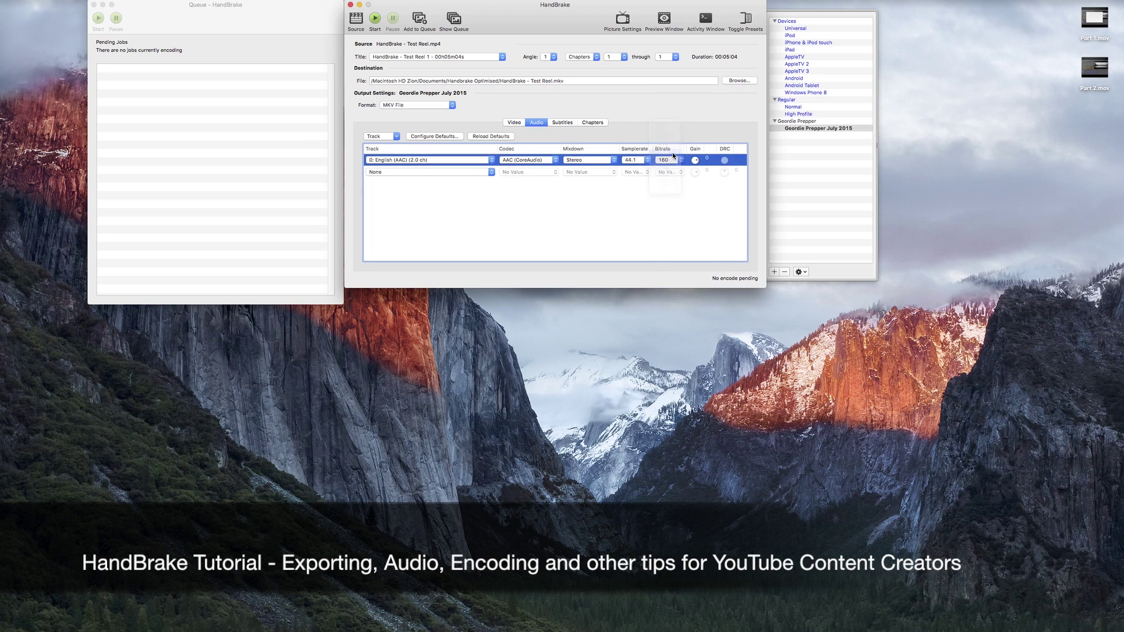
click(605, 230)
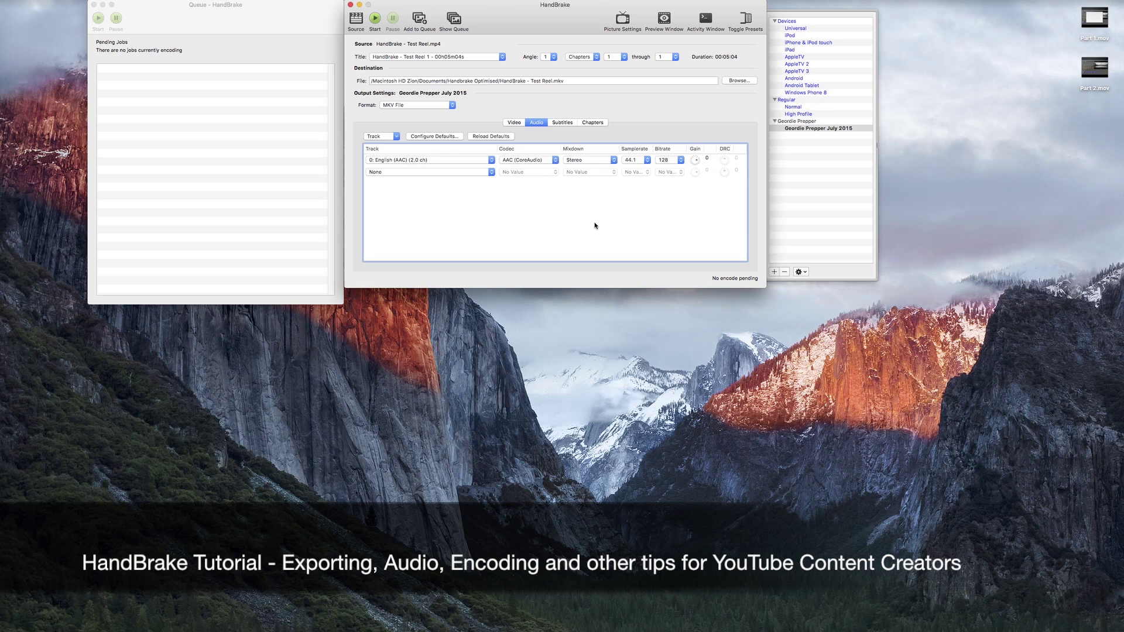
click(682, 163)
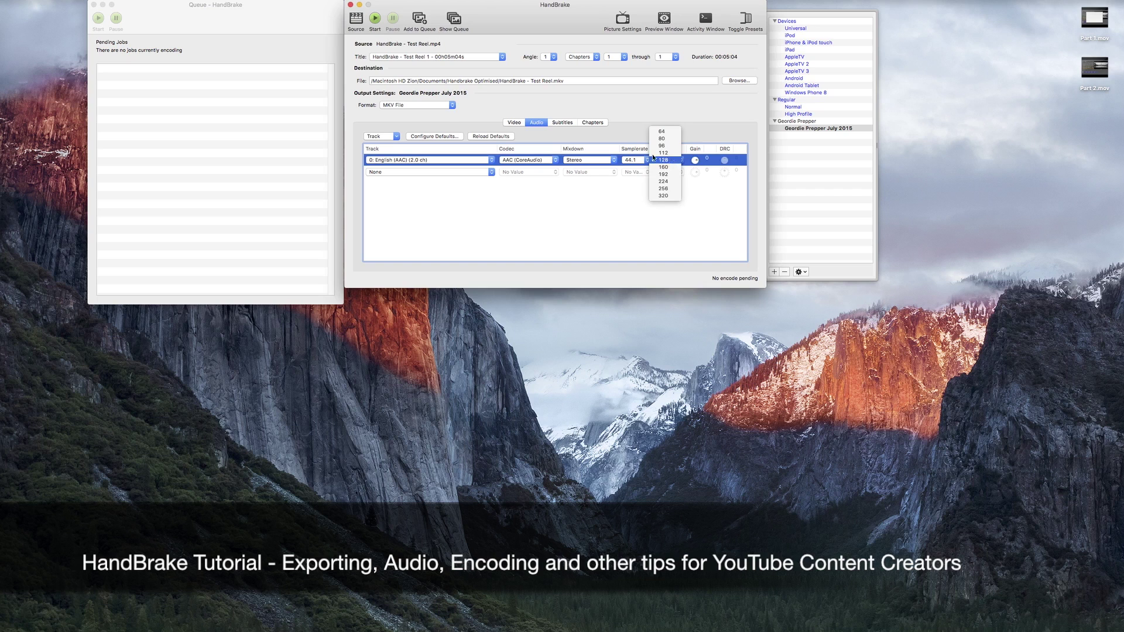
click(670, 160)
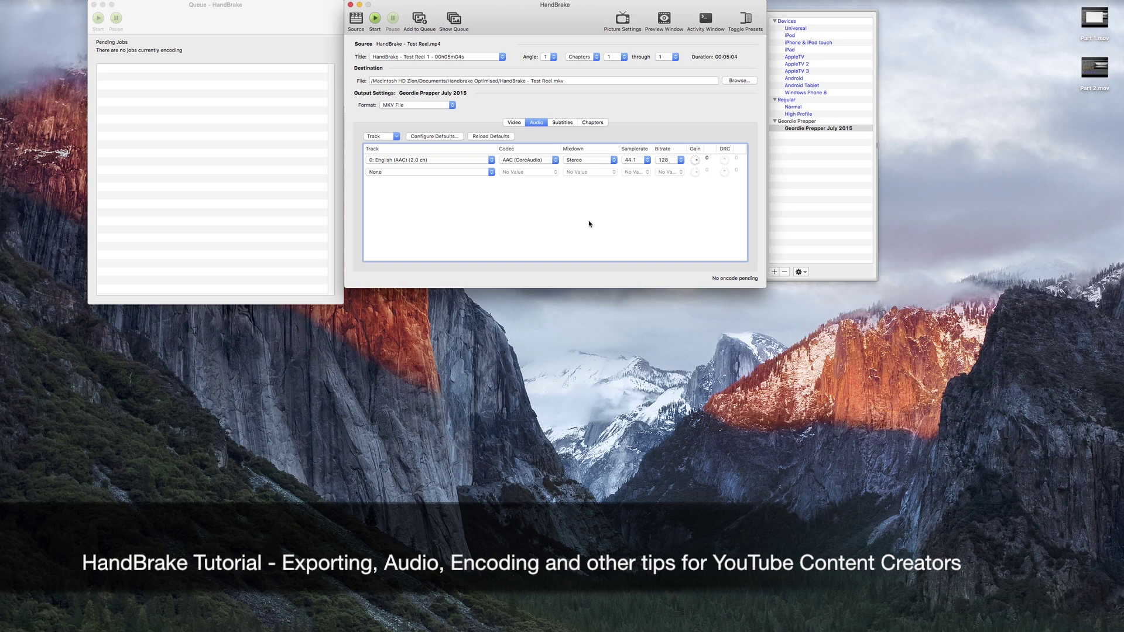
click(681, 160)
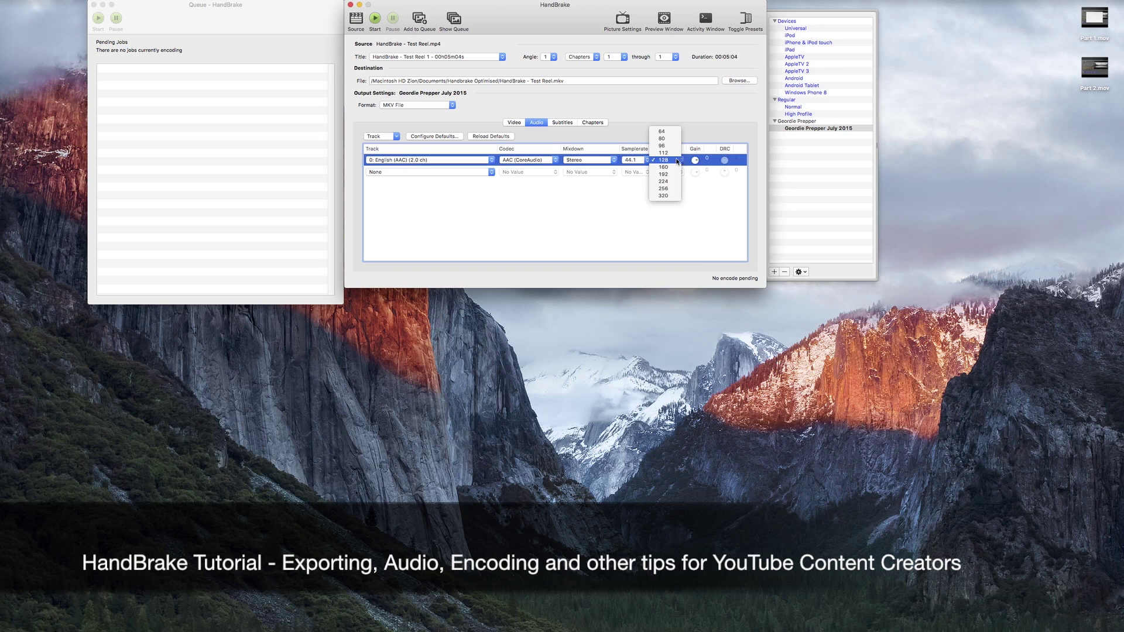
click(668, 161)
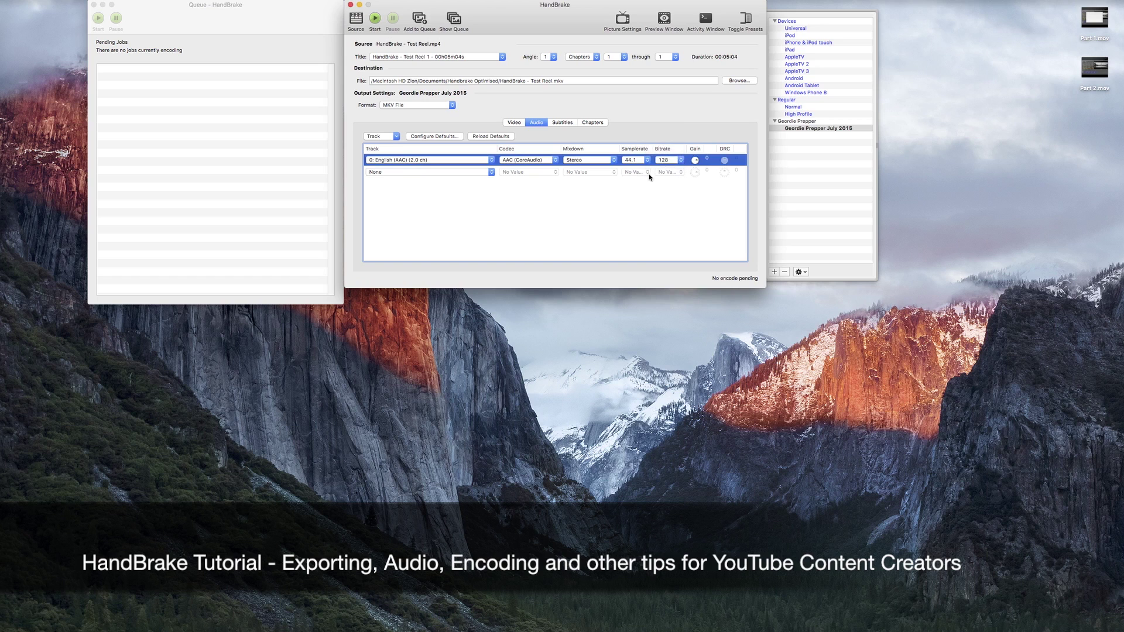
click(650, 205)
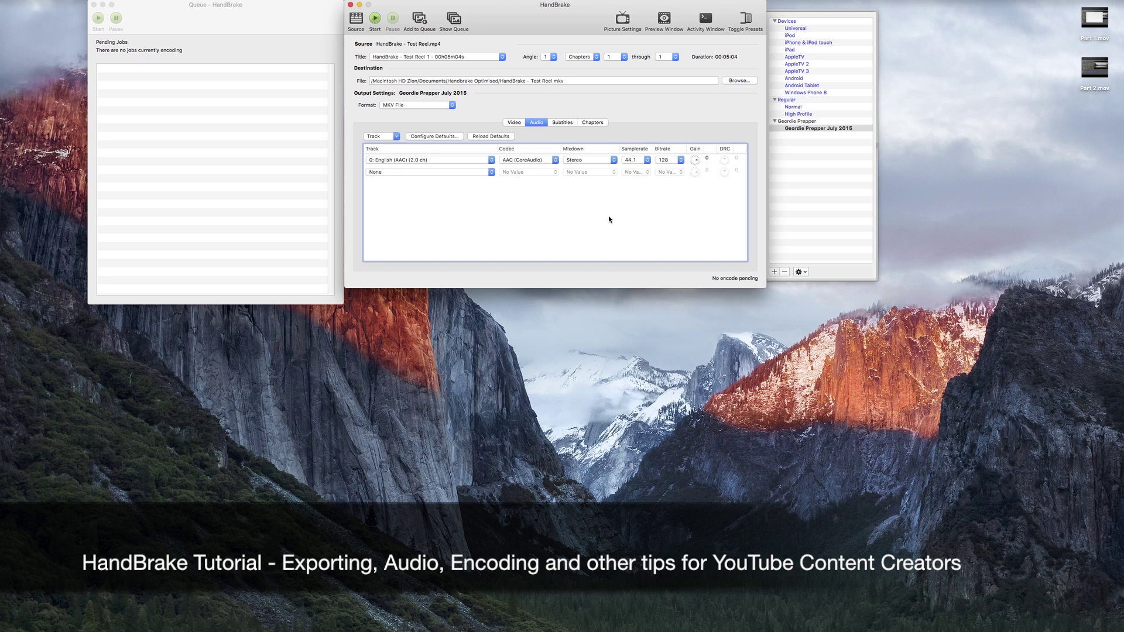
Step: Glance at the chapter list, return to the video settings, and queue the Test Reel encode
click(579, 123)
click(536, 122)
click(515, 123)
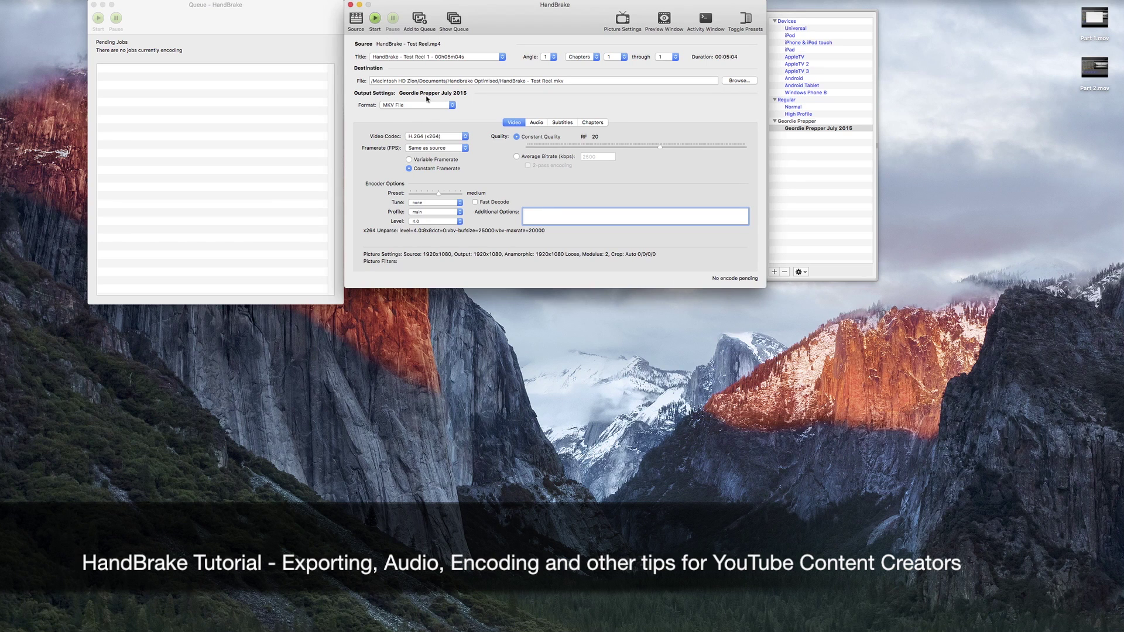
click(419, 18)
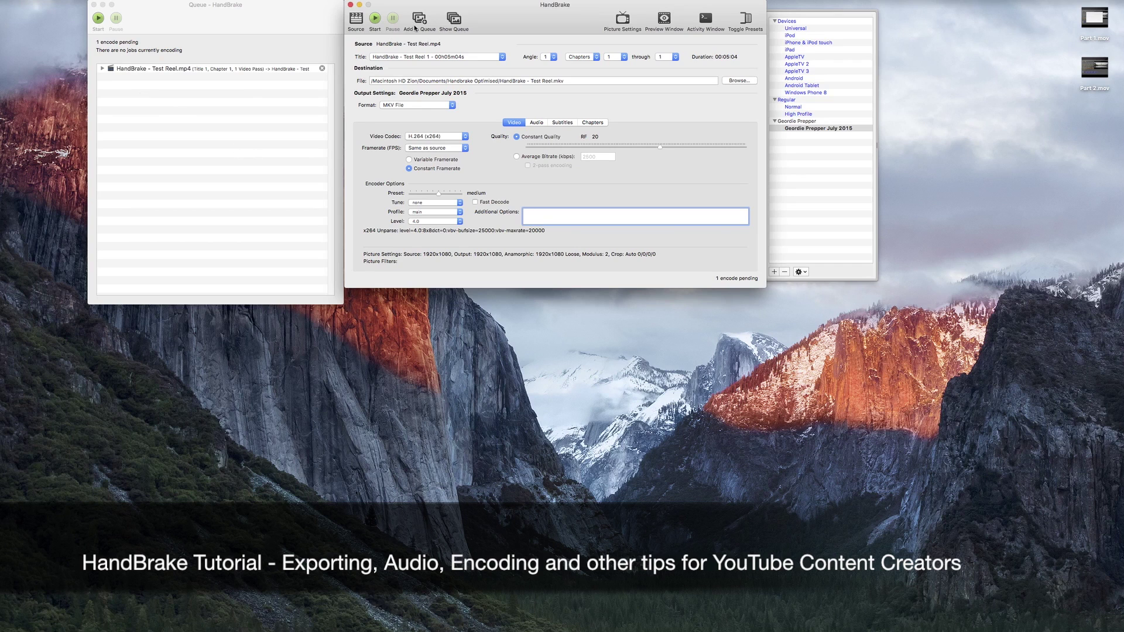
Step: Start the queue so Test Reel and the other queued jobs encode
click(376, 20)
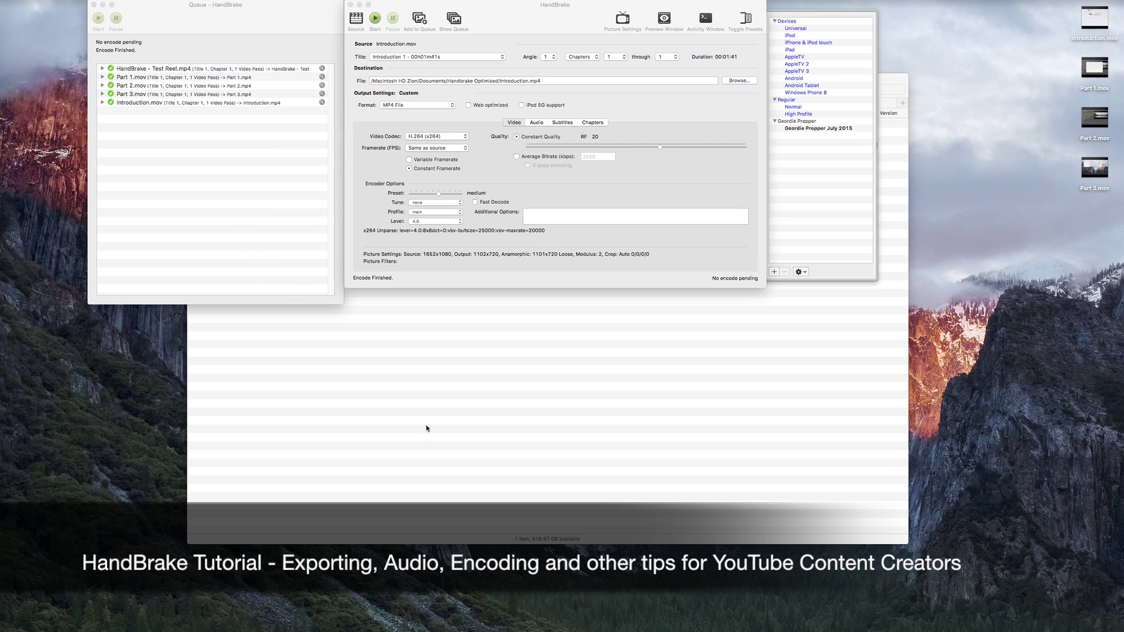
Step: Bring the Geordie Prepper Raw Video folder in Finder to the front
click(559, 374)
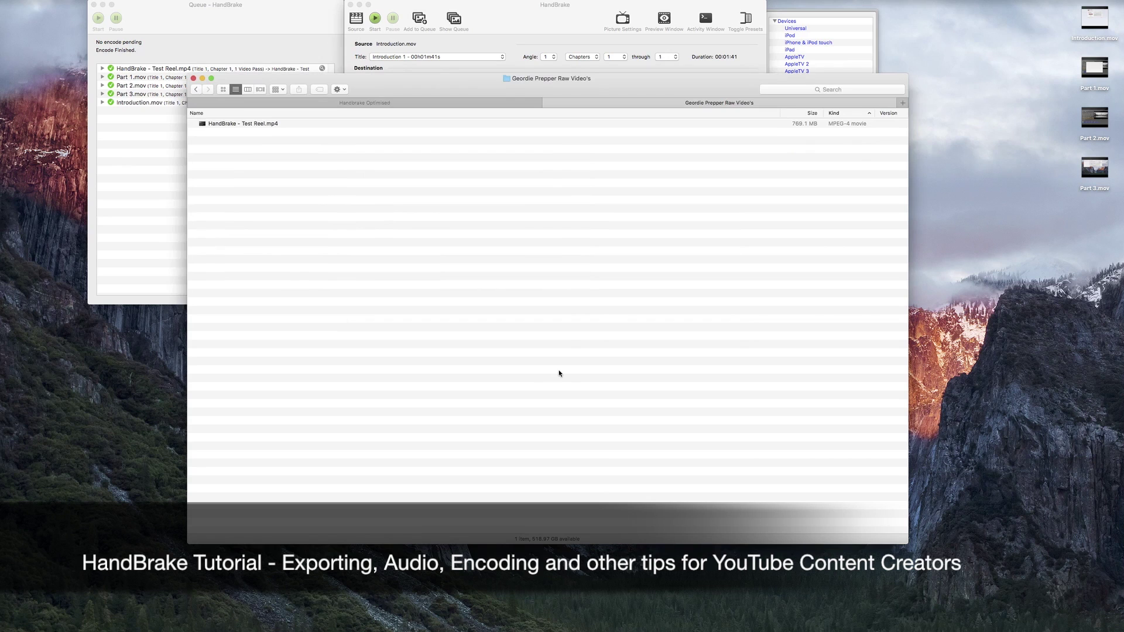
Step: Compare HandBrake - Test Reel.mkv (about 189 MB) in Handbrake Optimised against the 769.1 MB original MP4
click(691, 124)
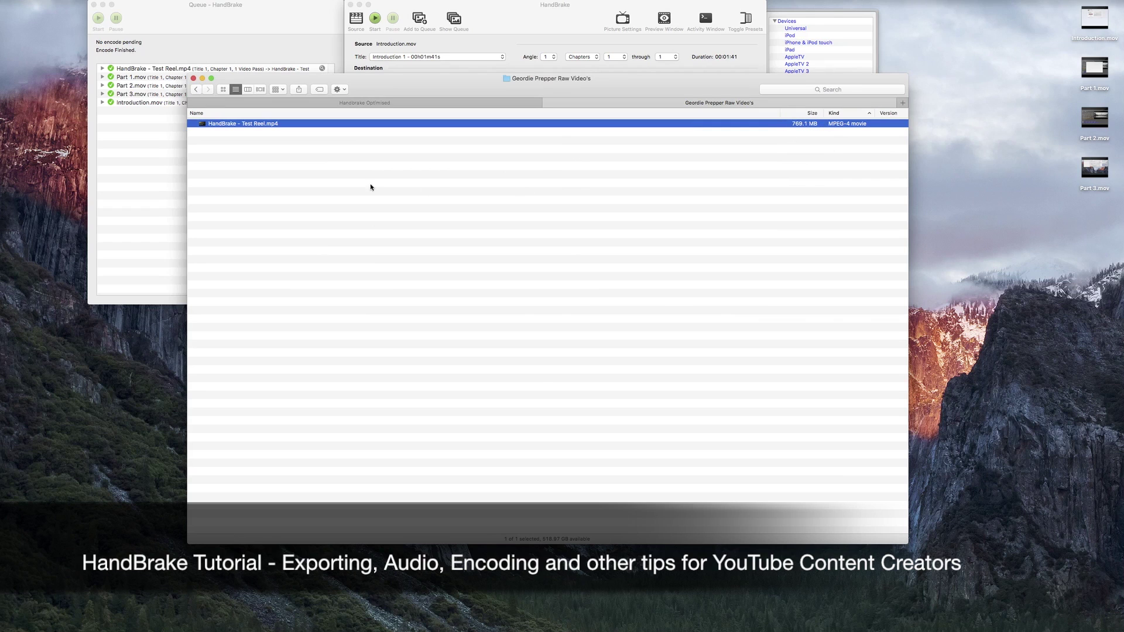
click(387, 157)
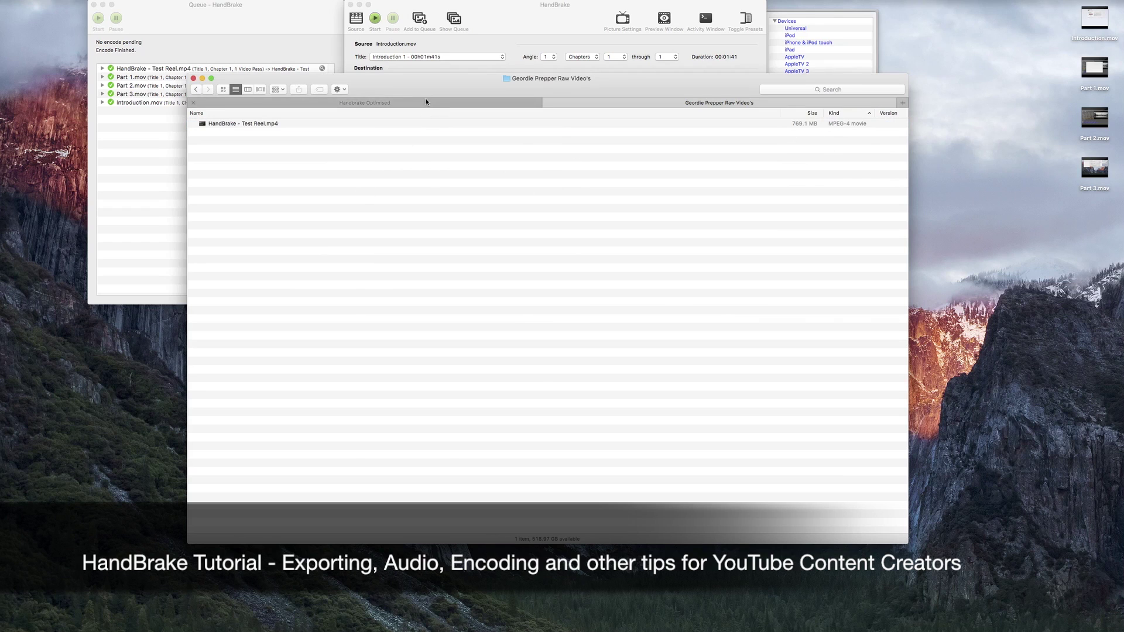
click(425, 103)
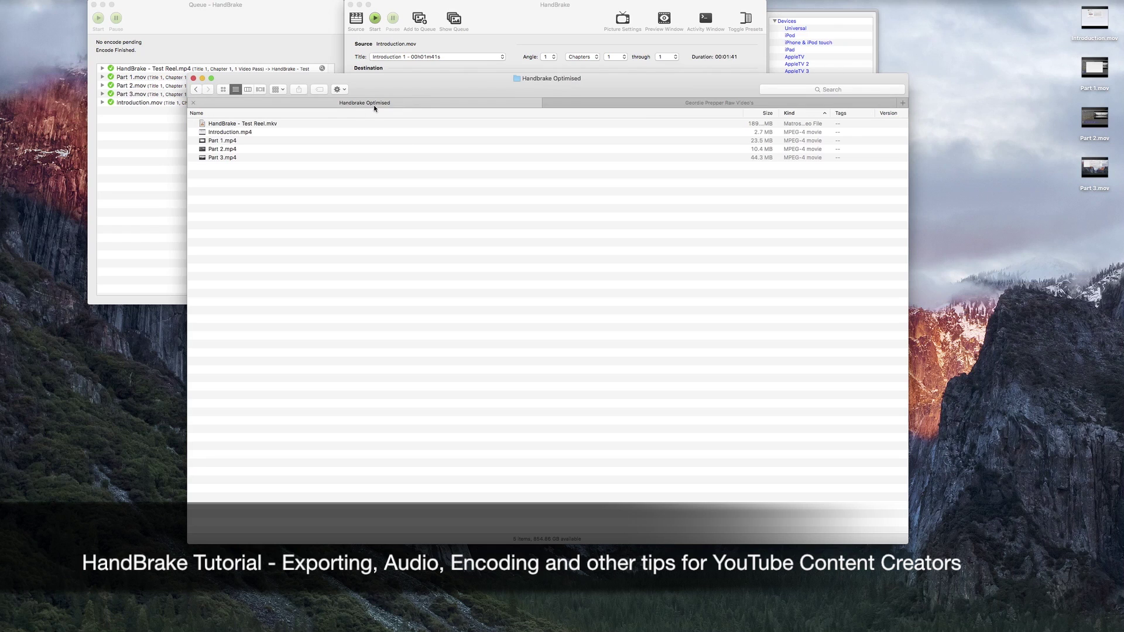
click(336, 123)
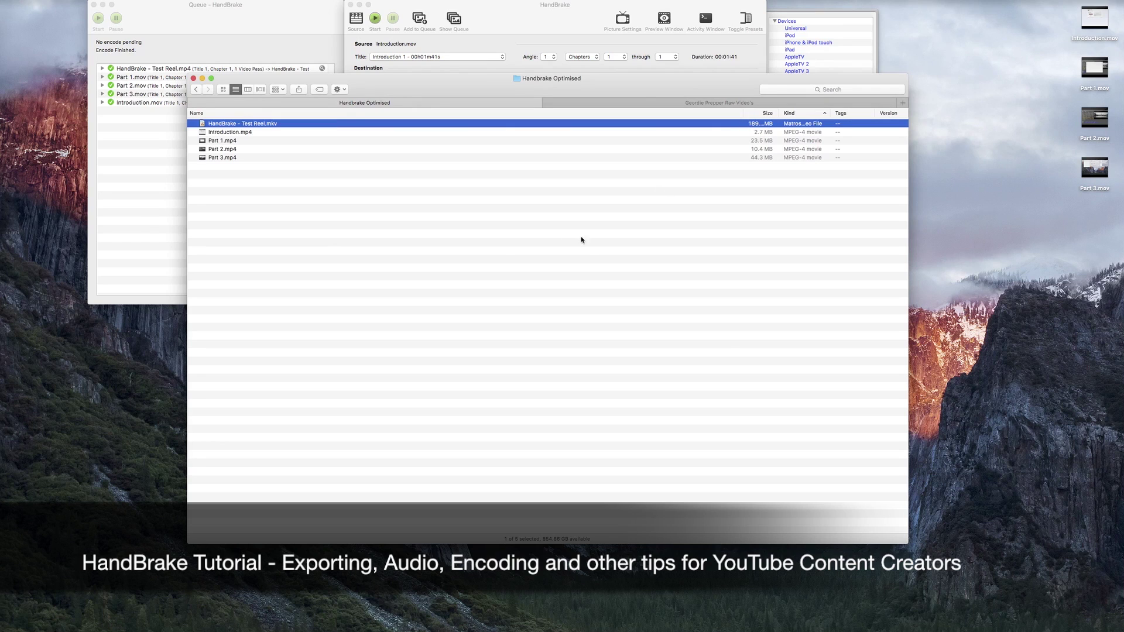
click(485, 253)
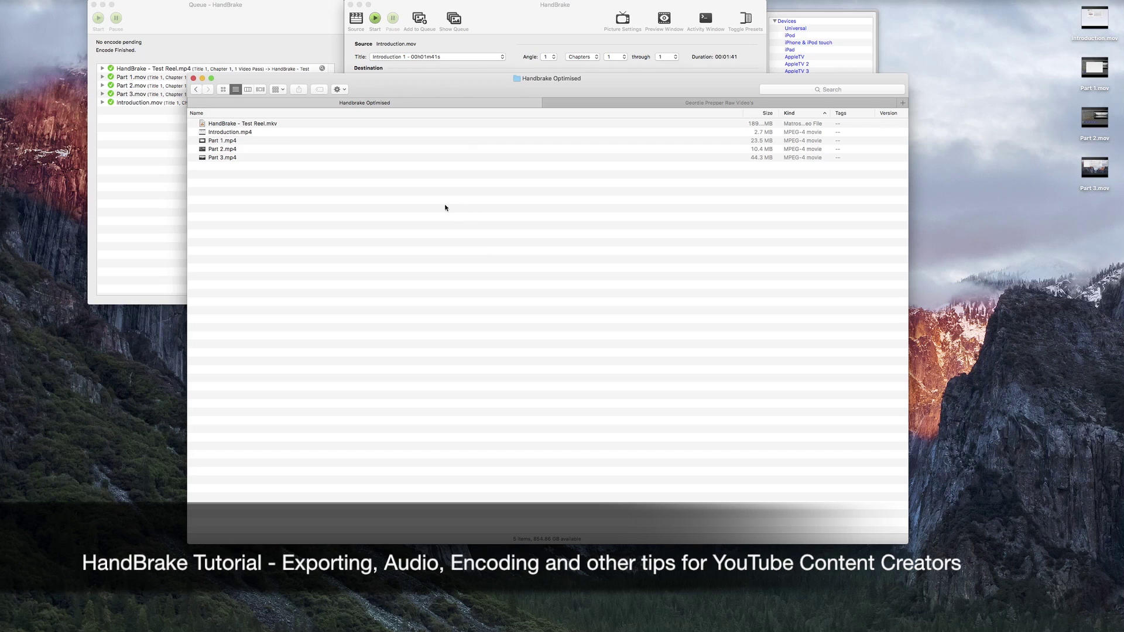
click(604, 103)
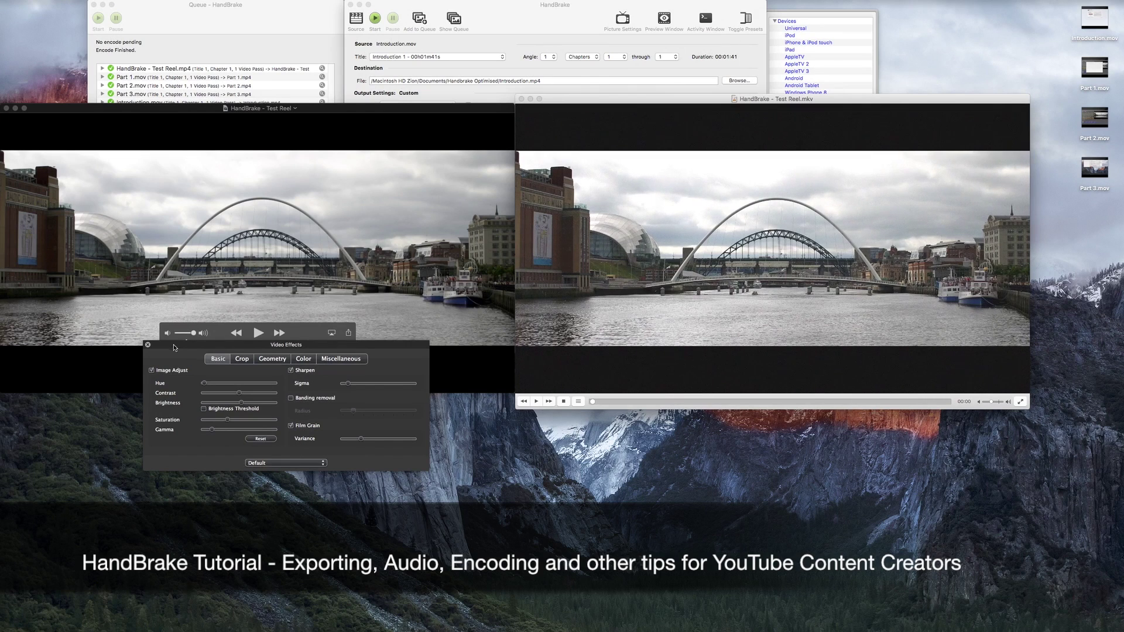
Step: Uncheck Image Adjust and Sharpen in VLC's Video Effects panel, then close it
drag(174, 348, 258, 401)
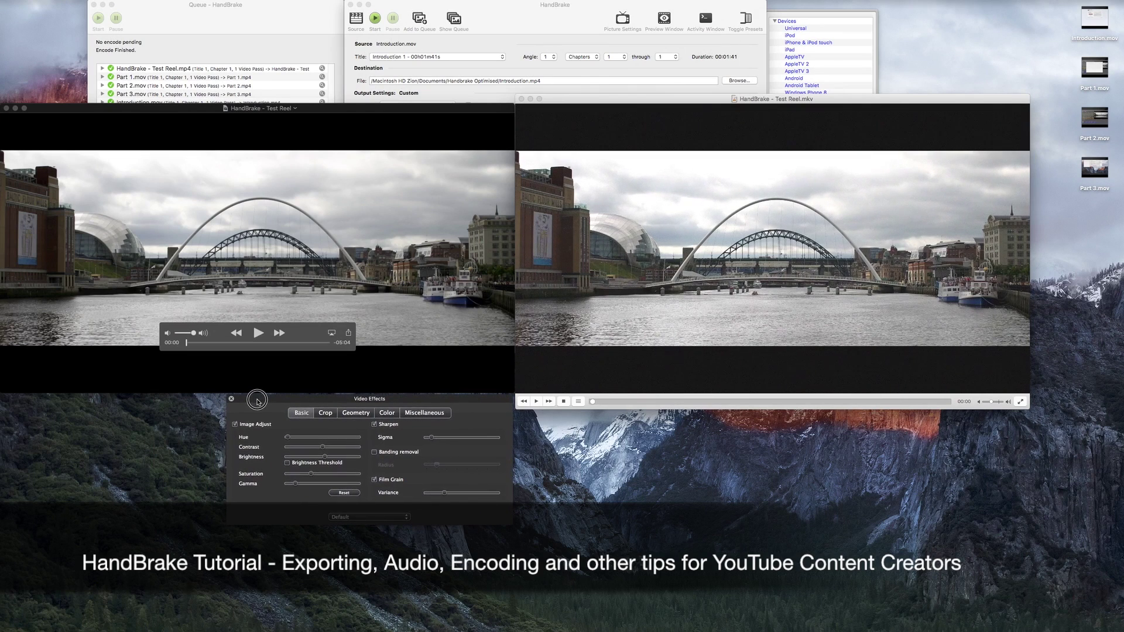
click(236, 424)
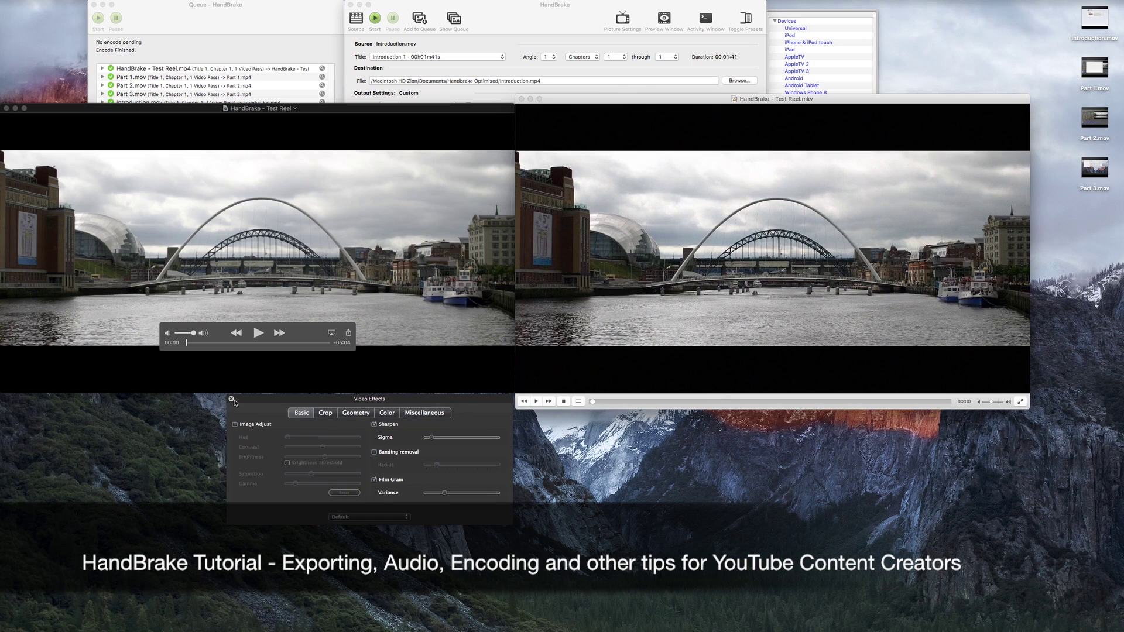
click(374, 425)
click(232, 400)
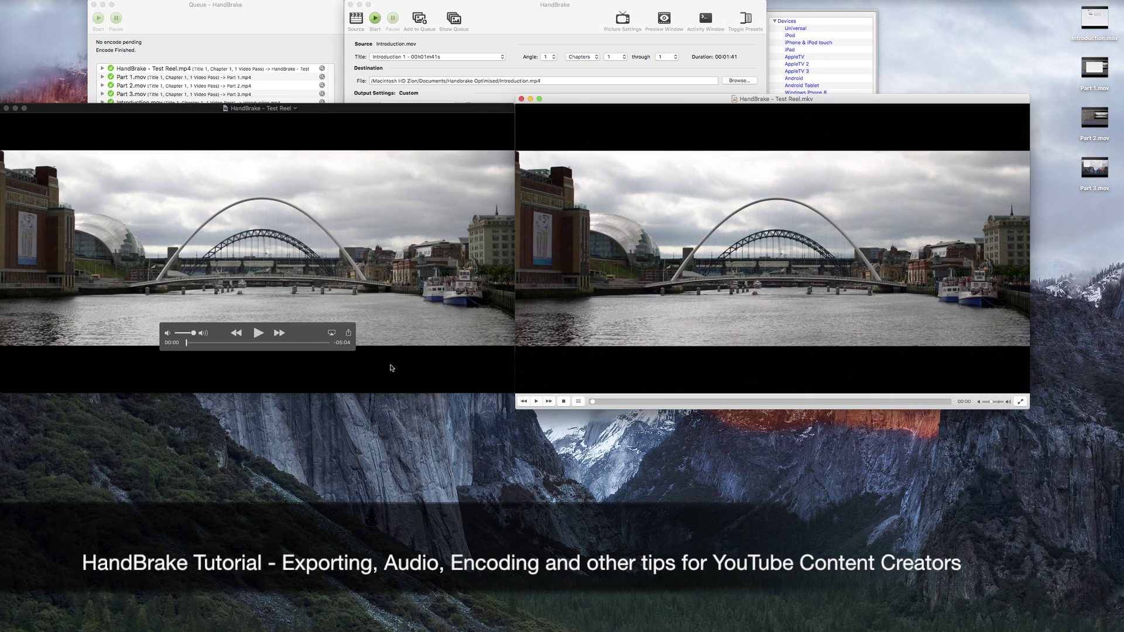
Step: Scrub the original MP4 and the encoded MKV to the turntable shot and place them side by side
click(325, 109)
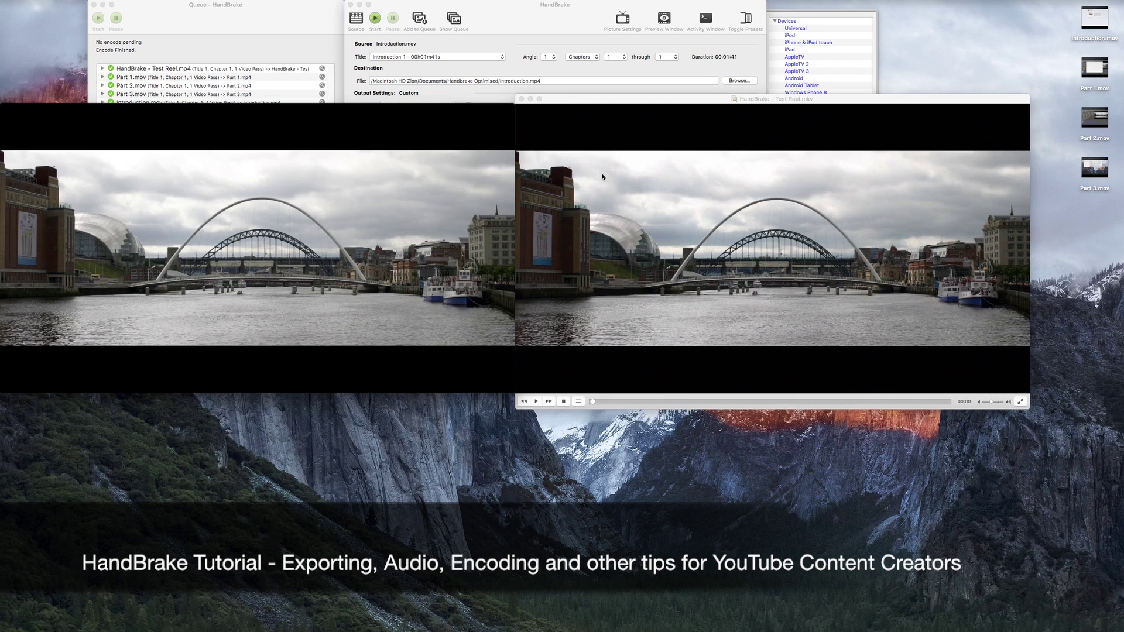
click(697, 369)
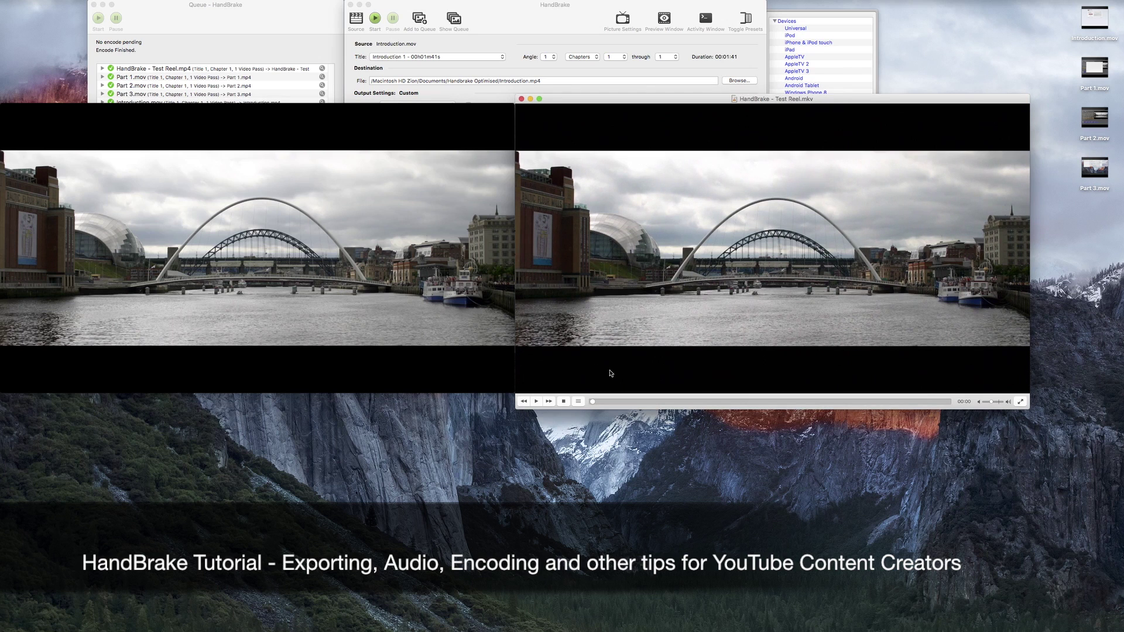
mouse_move(213, 240)
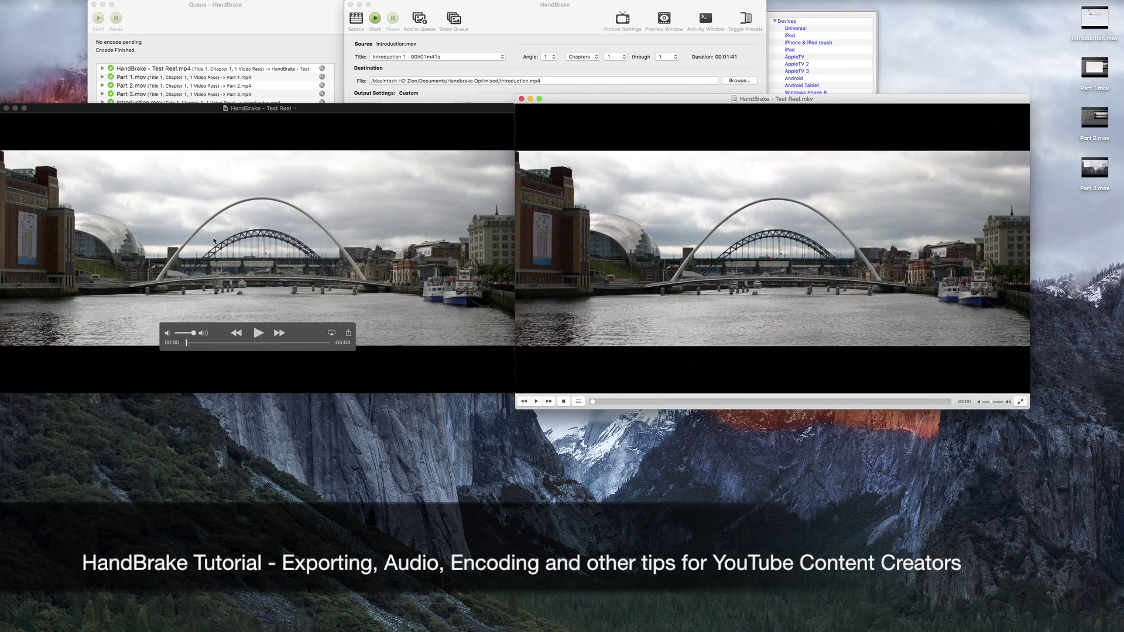
click(258, 286)
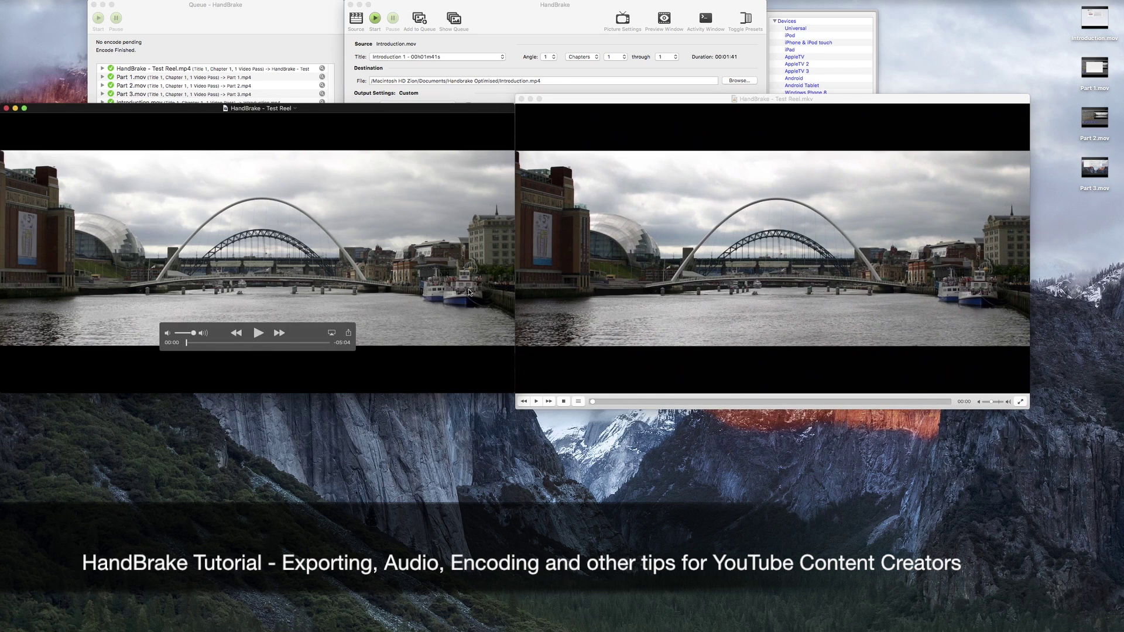
mouse_move(36, 237)
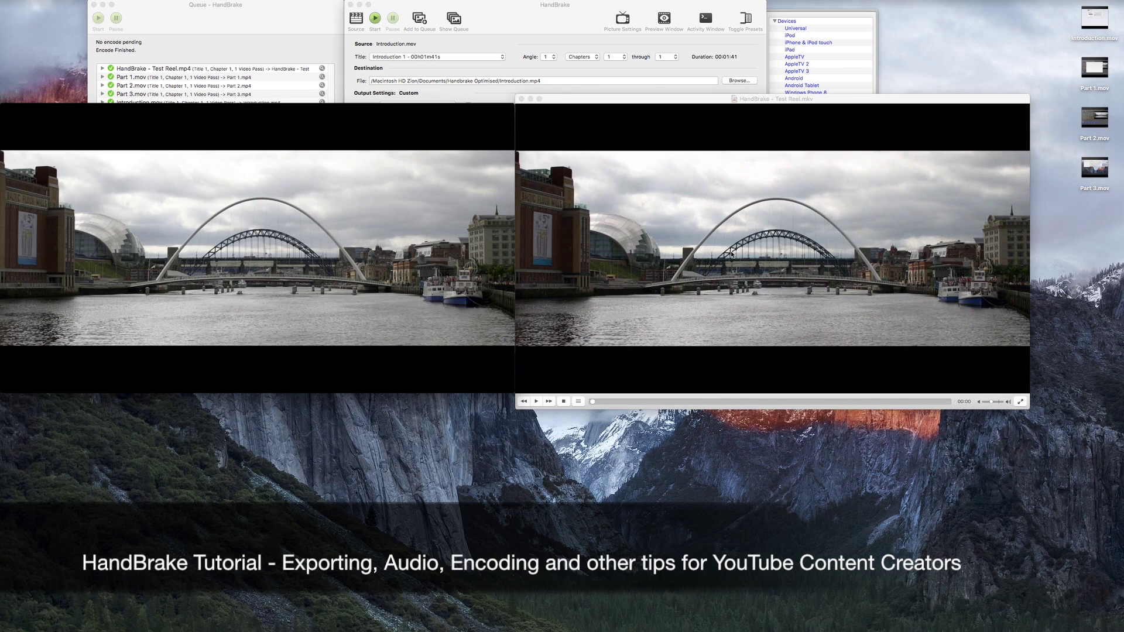
mouse_move(492, 340)
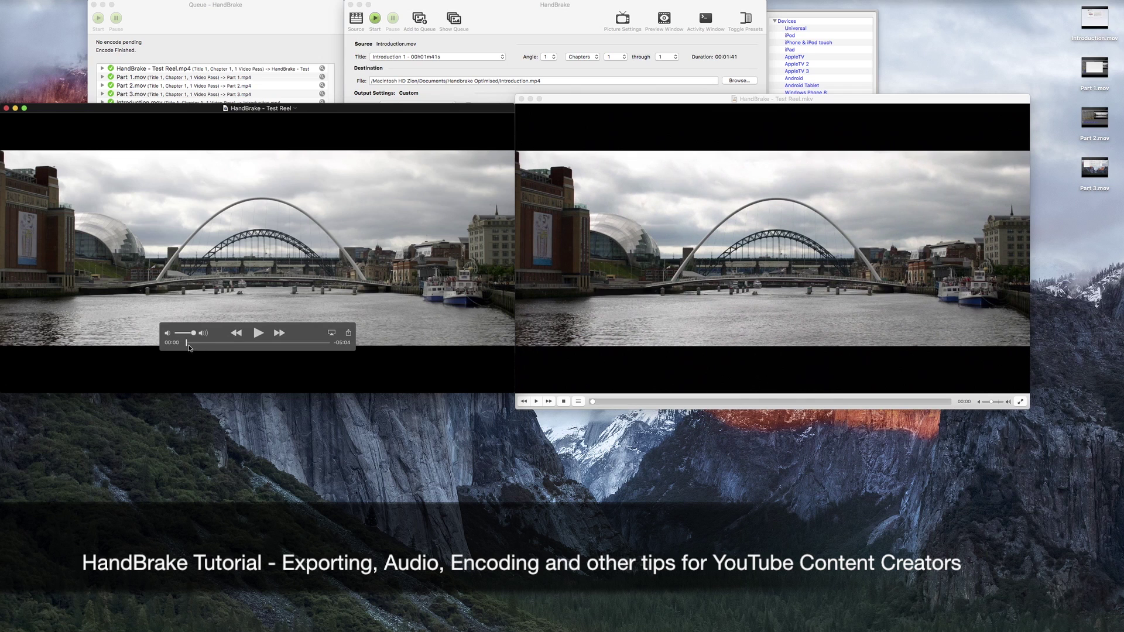
drag(186, 343, 214, 345)
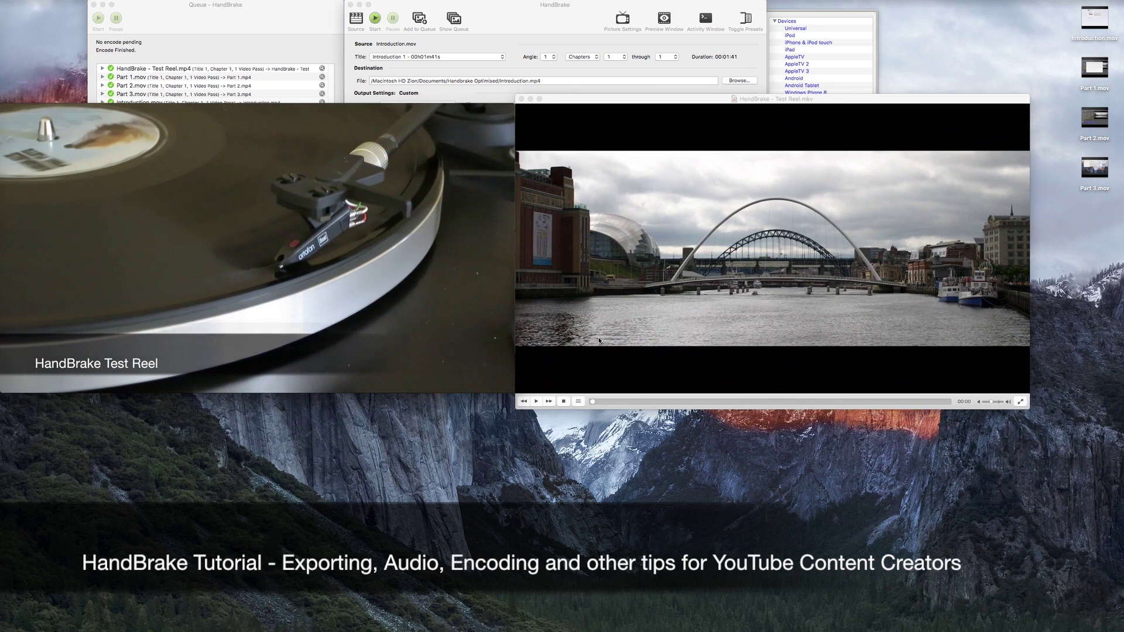
click(607, 369)
drag(594, 404, 664, 397)
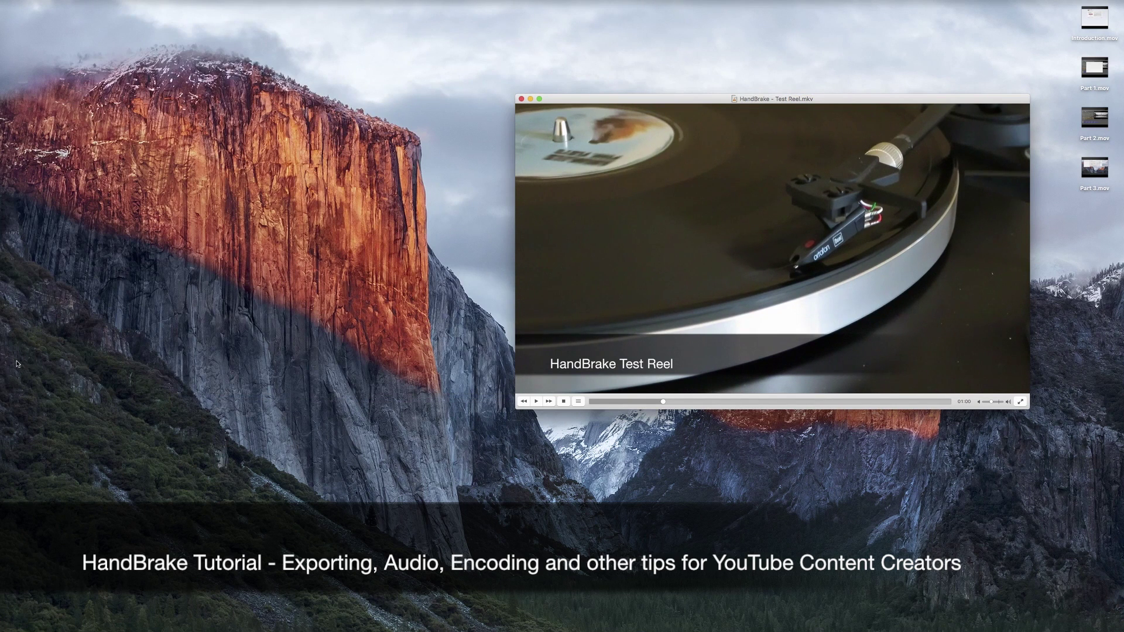
click(7, 331)
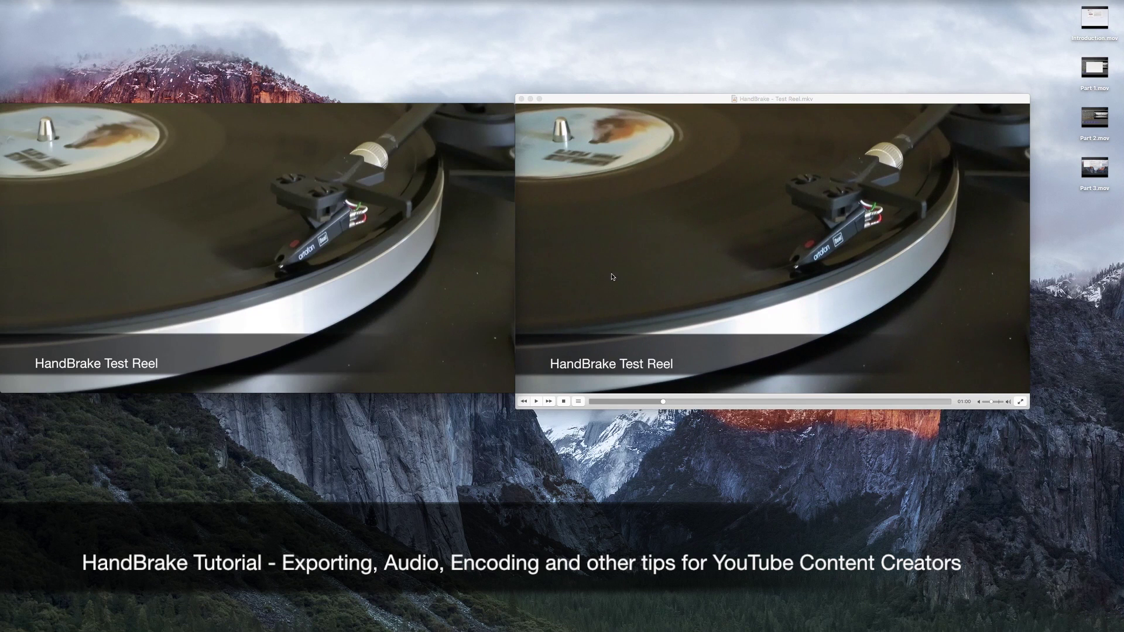
Step: Turn off Film Grain in VLC's Video Effects panel and close the panel
click(636, 250)
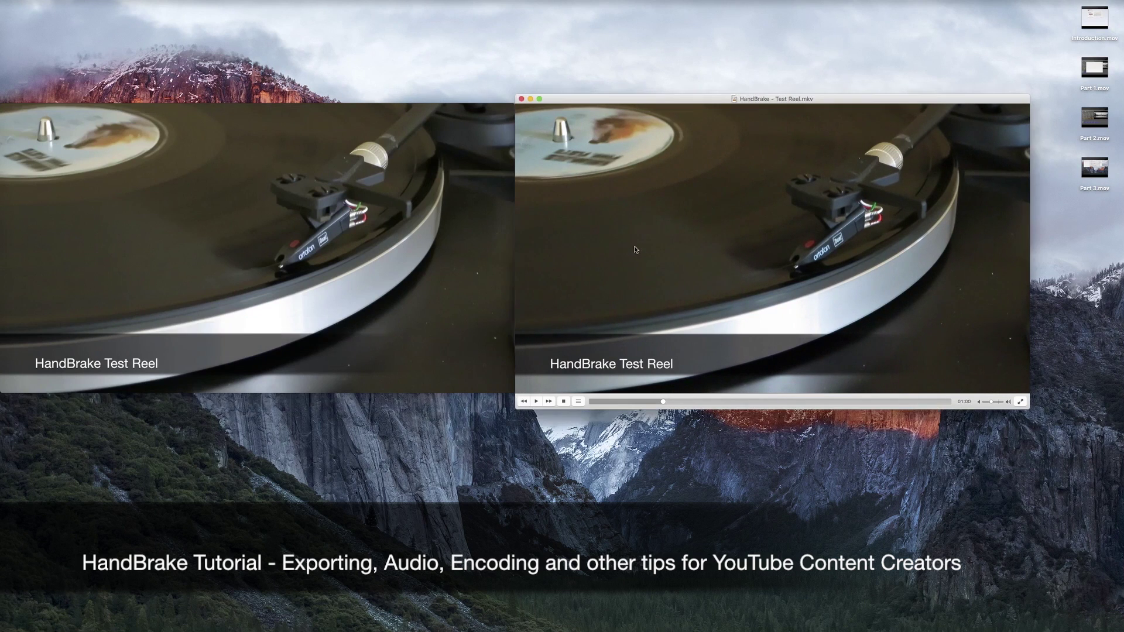
click(156, 1)
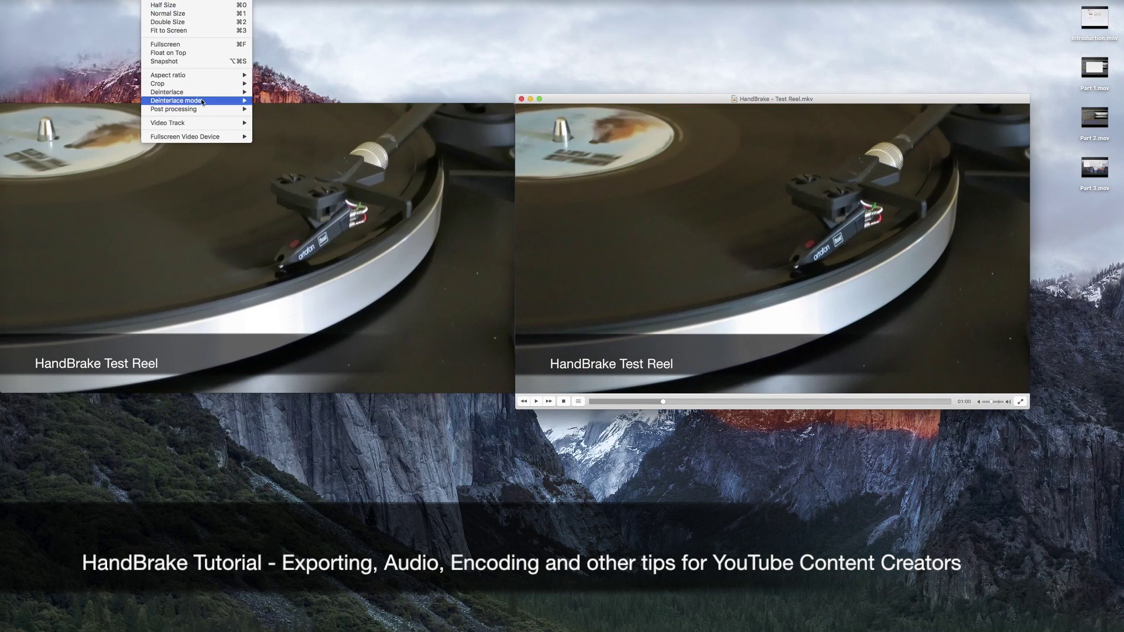
mouse_move(132, 0)
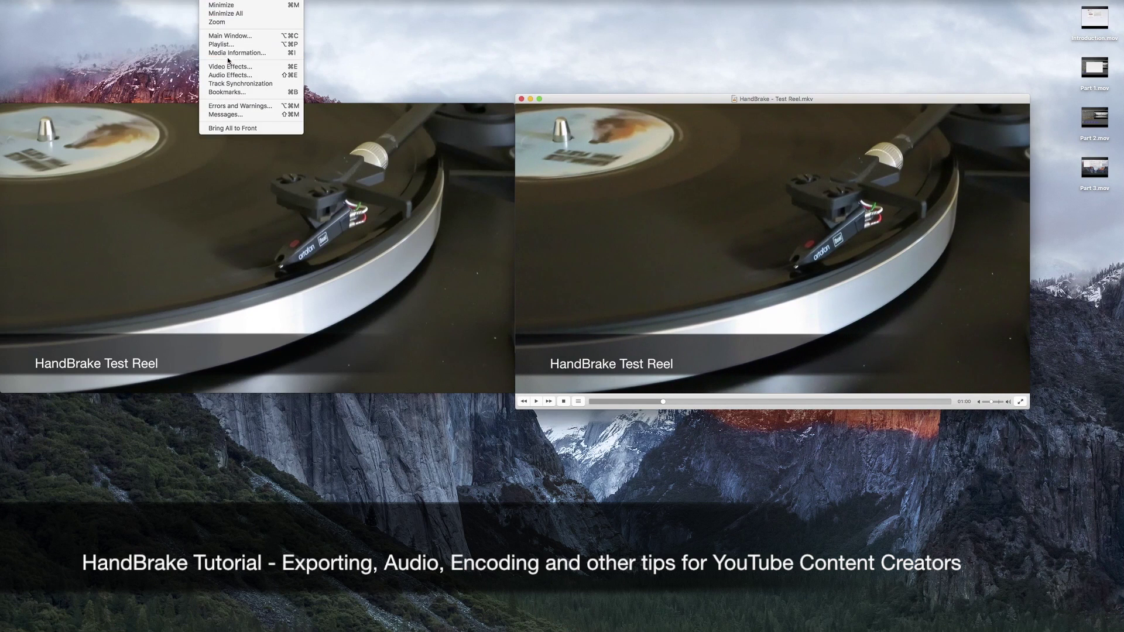
click(234, 67)
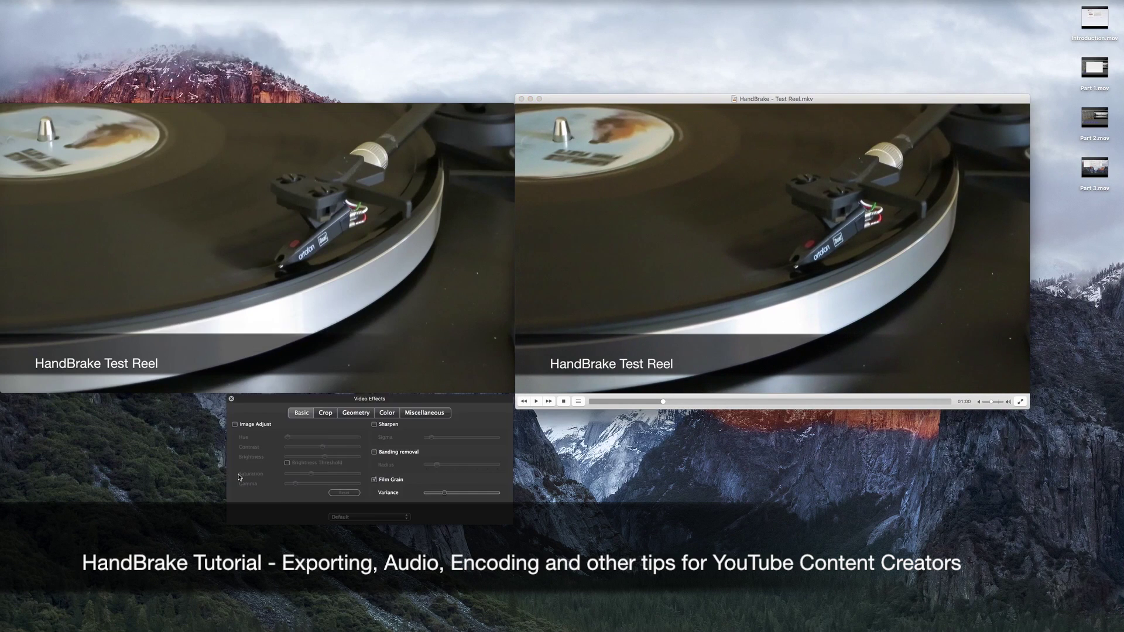
click(374, 480)
click(231, 399)
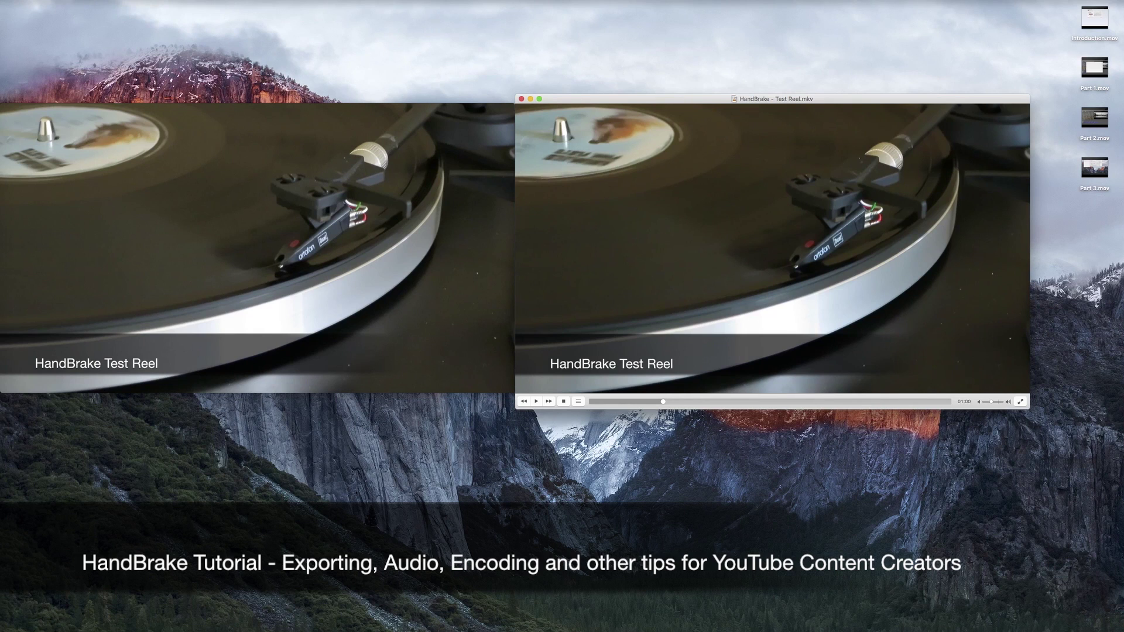
click(6, 17)
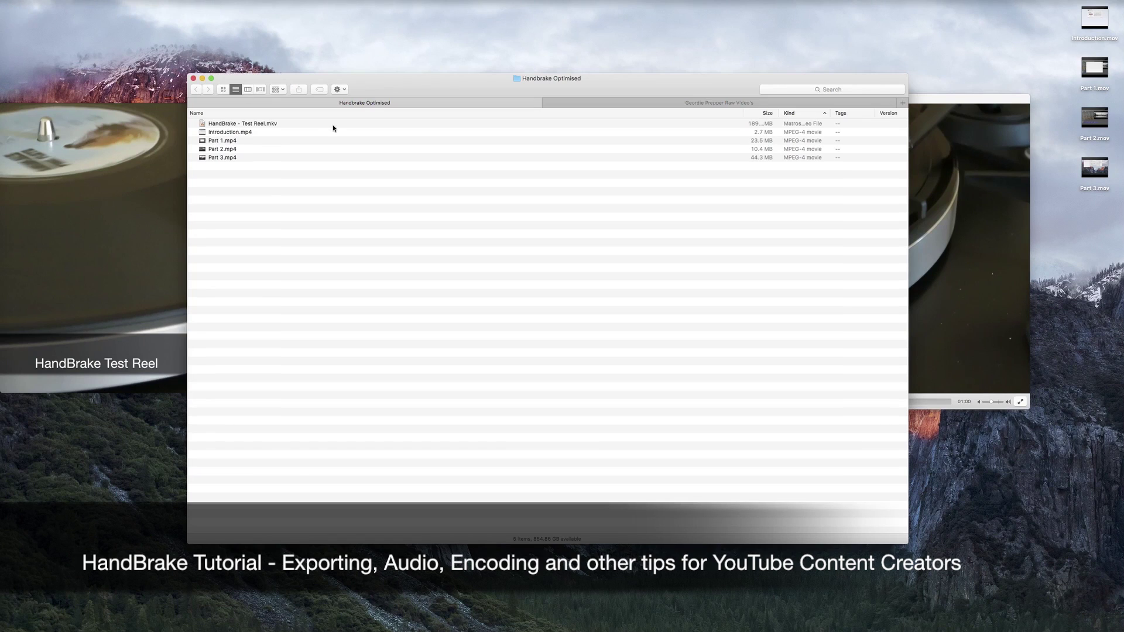
click(355, 125)
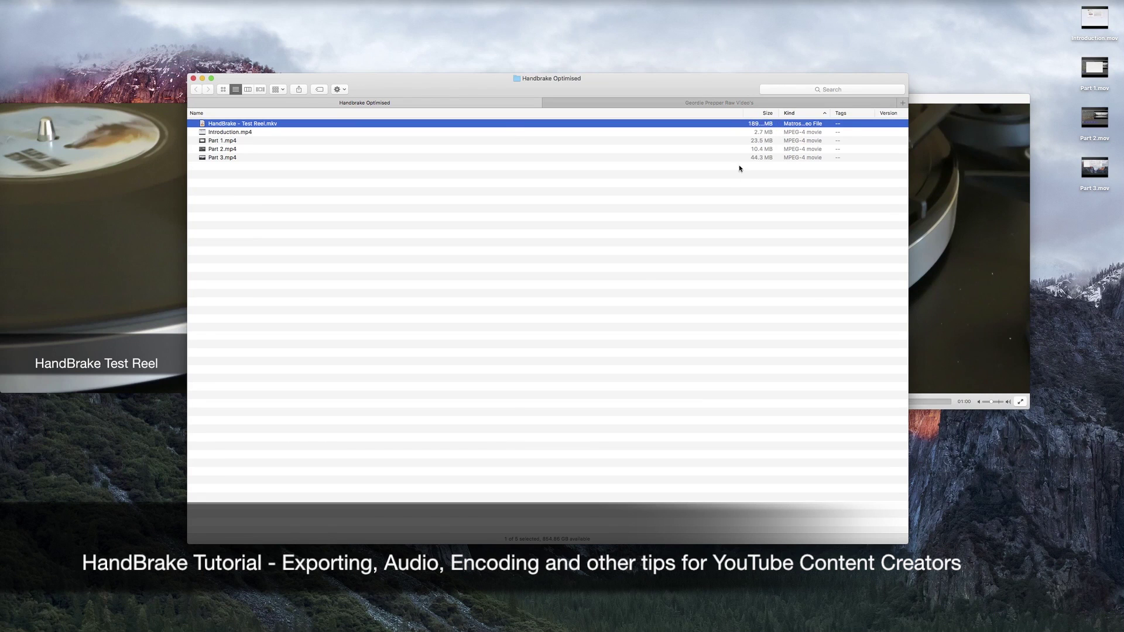
key(super+w)
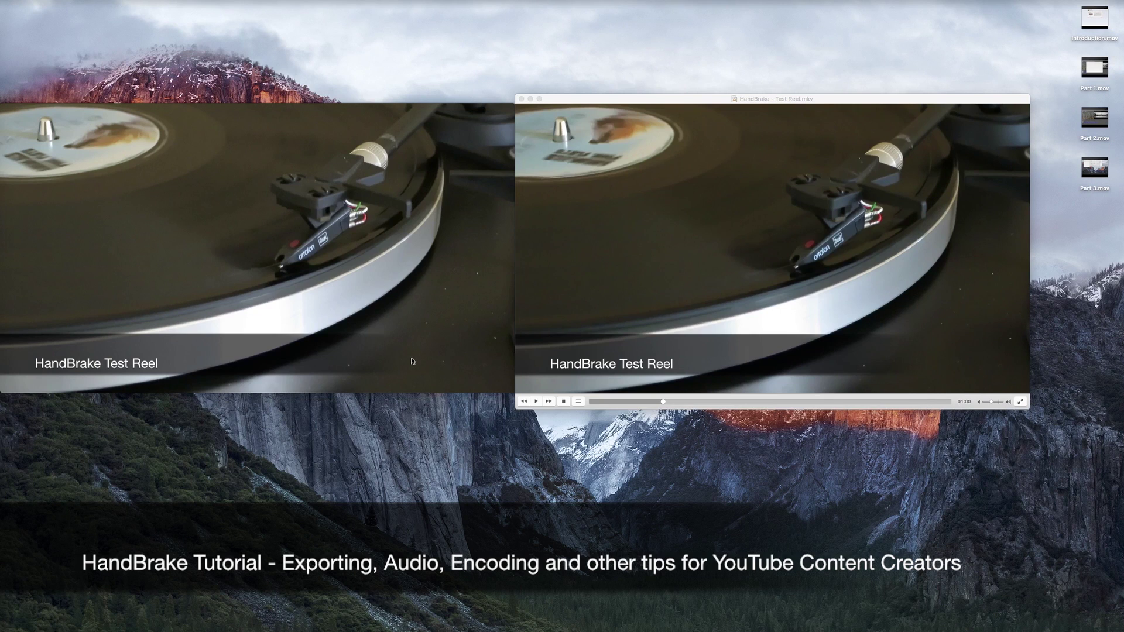